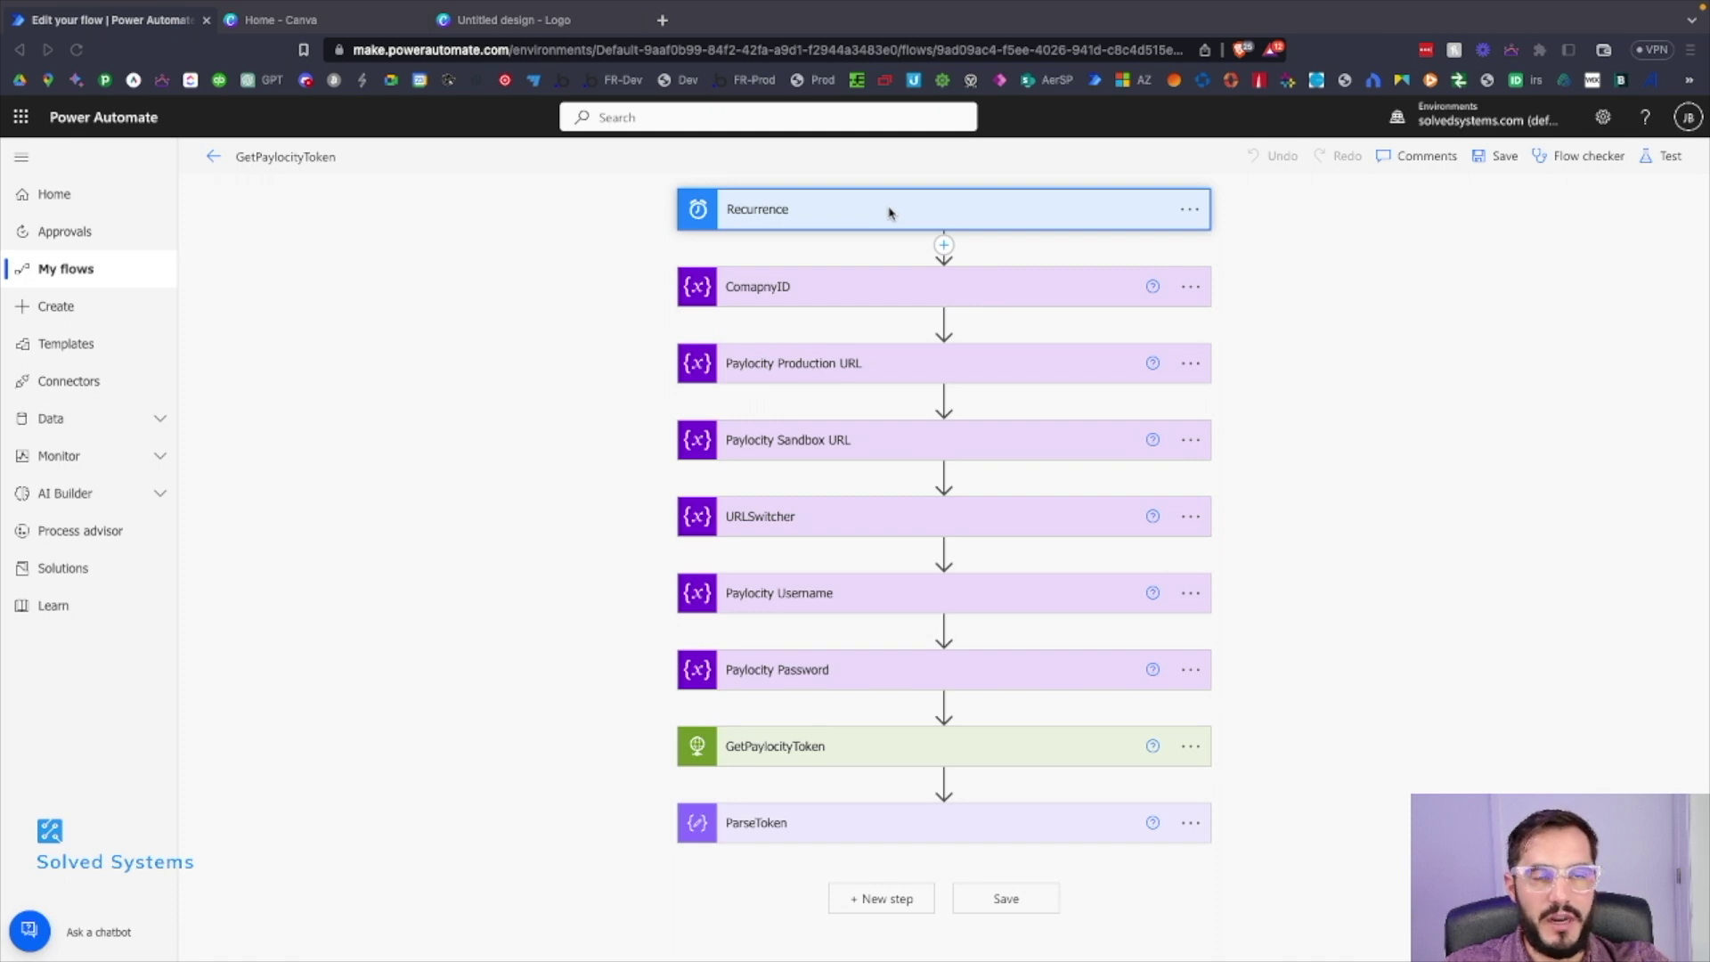
Focus the flow editor and briefly expand and collapse the Recurrence trigger.
{"action": "left_click", "coordinate": [890, 214]}
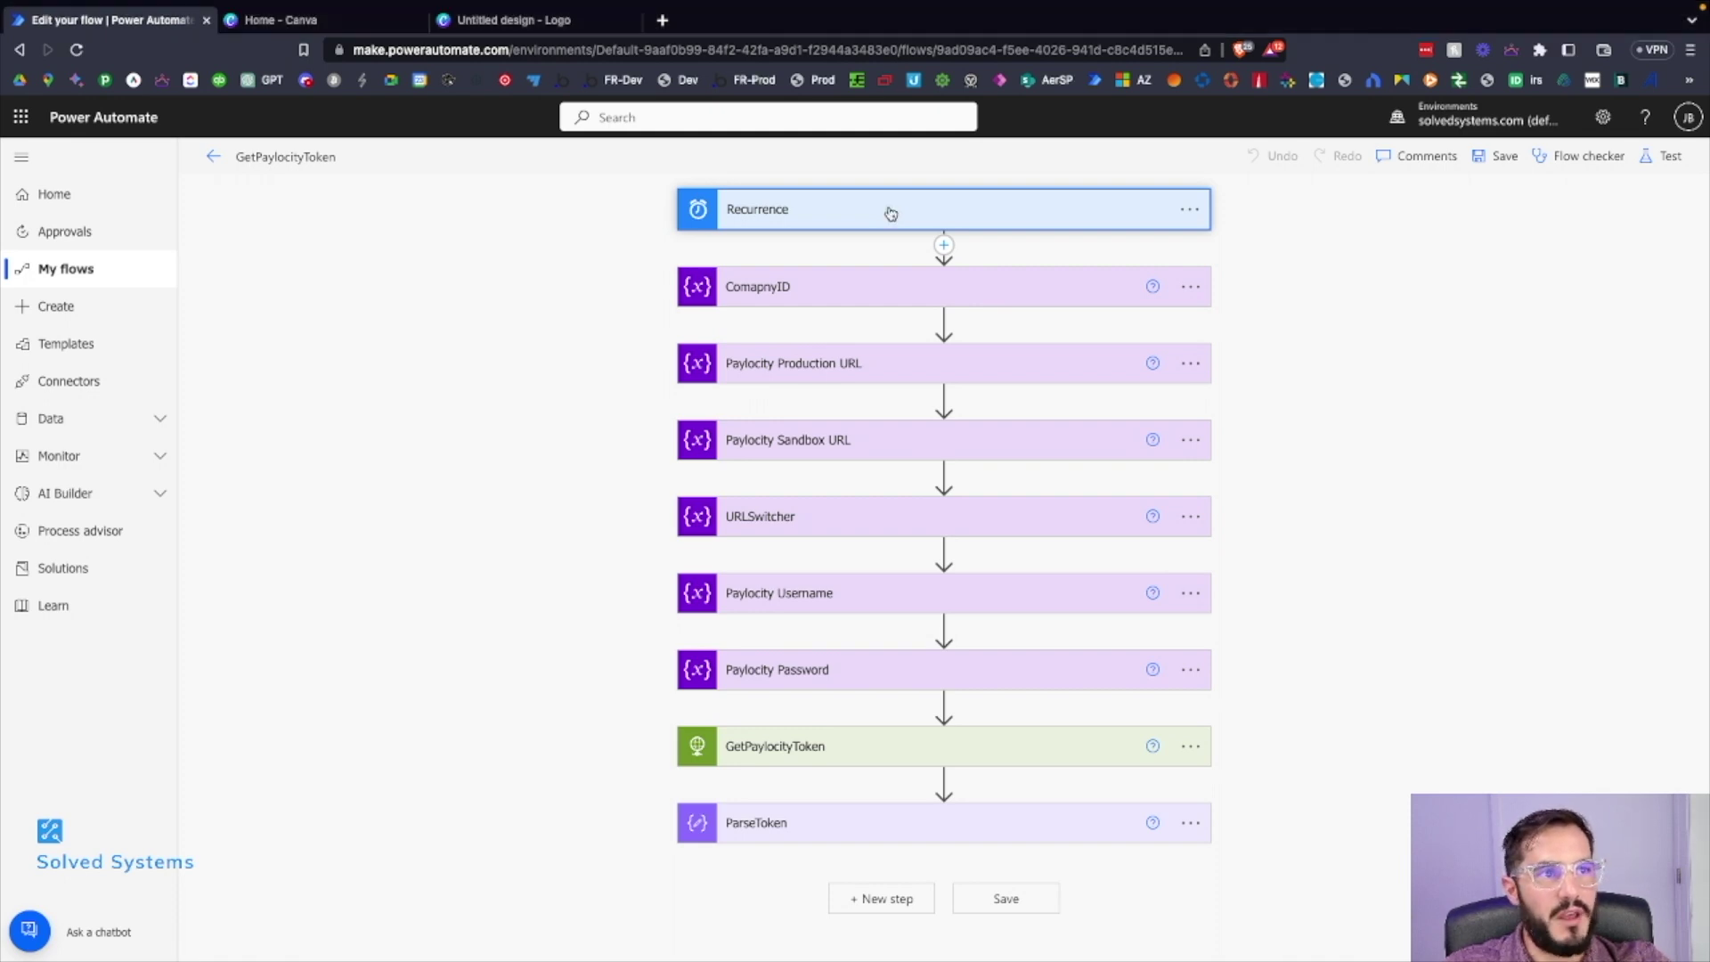
{"action": "left_click", "coordinate": [890, 214]}
{"action": "left_click", "coordinate": [891, 213]}
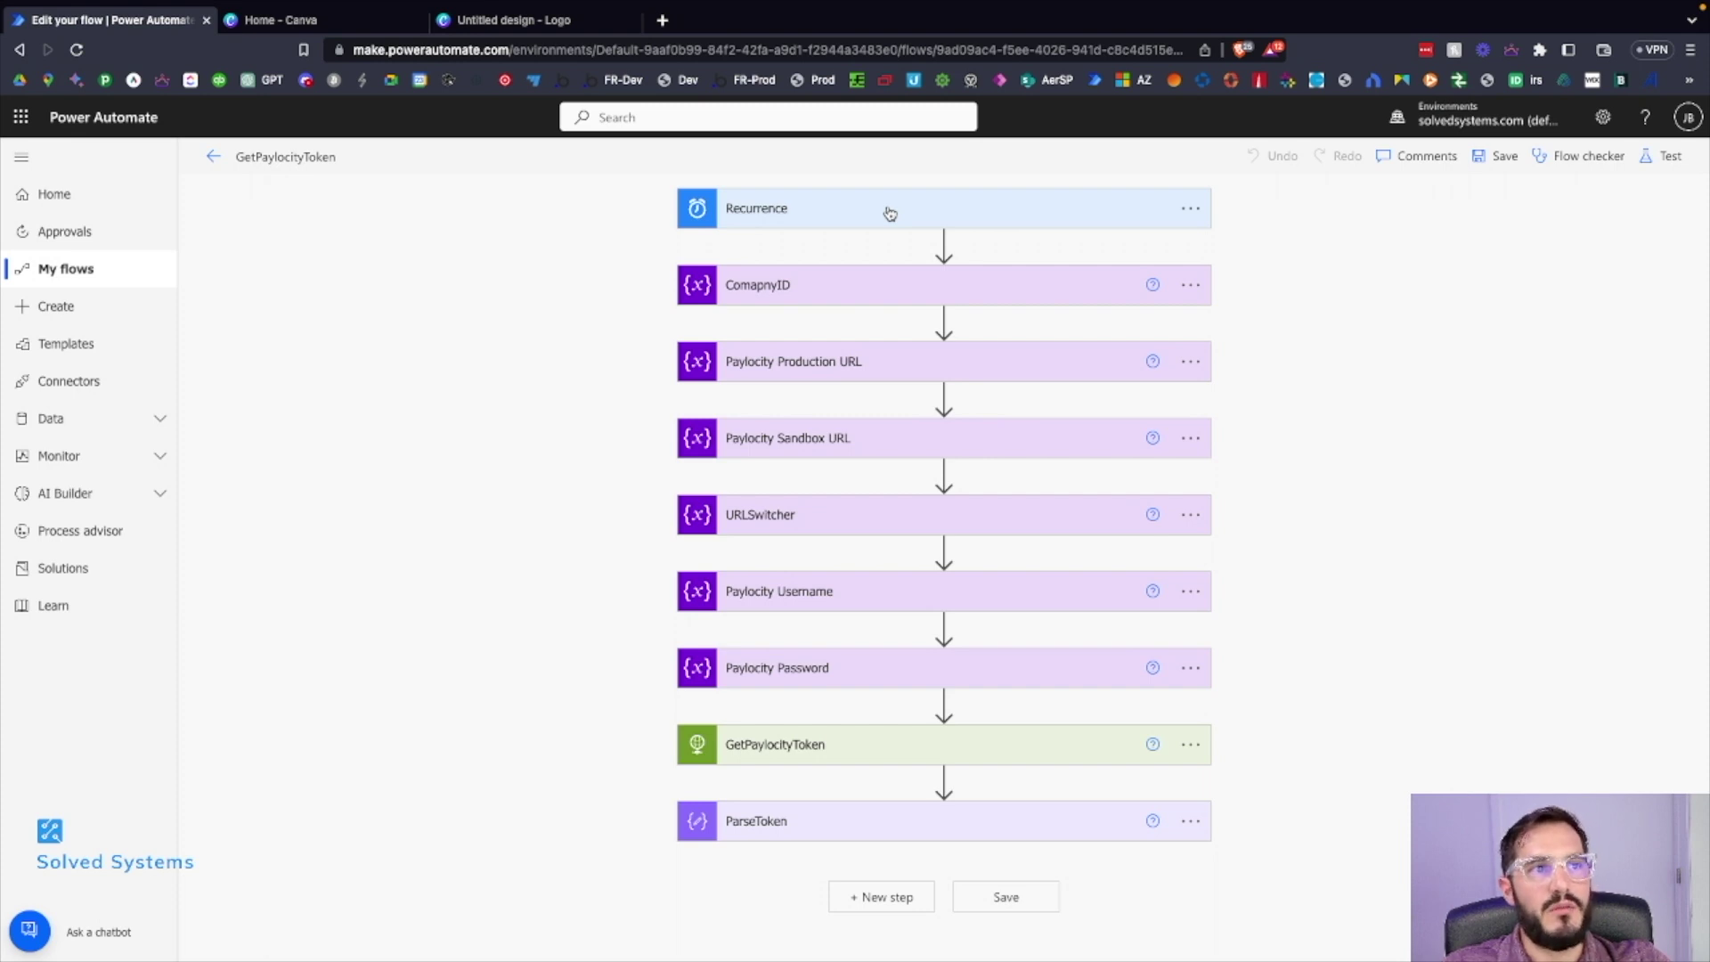
Expand the ComapnyID variable step and inspect its value.
{"action": "left_click", "coordinate": [870, 285]}
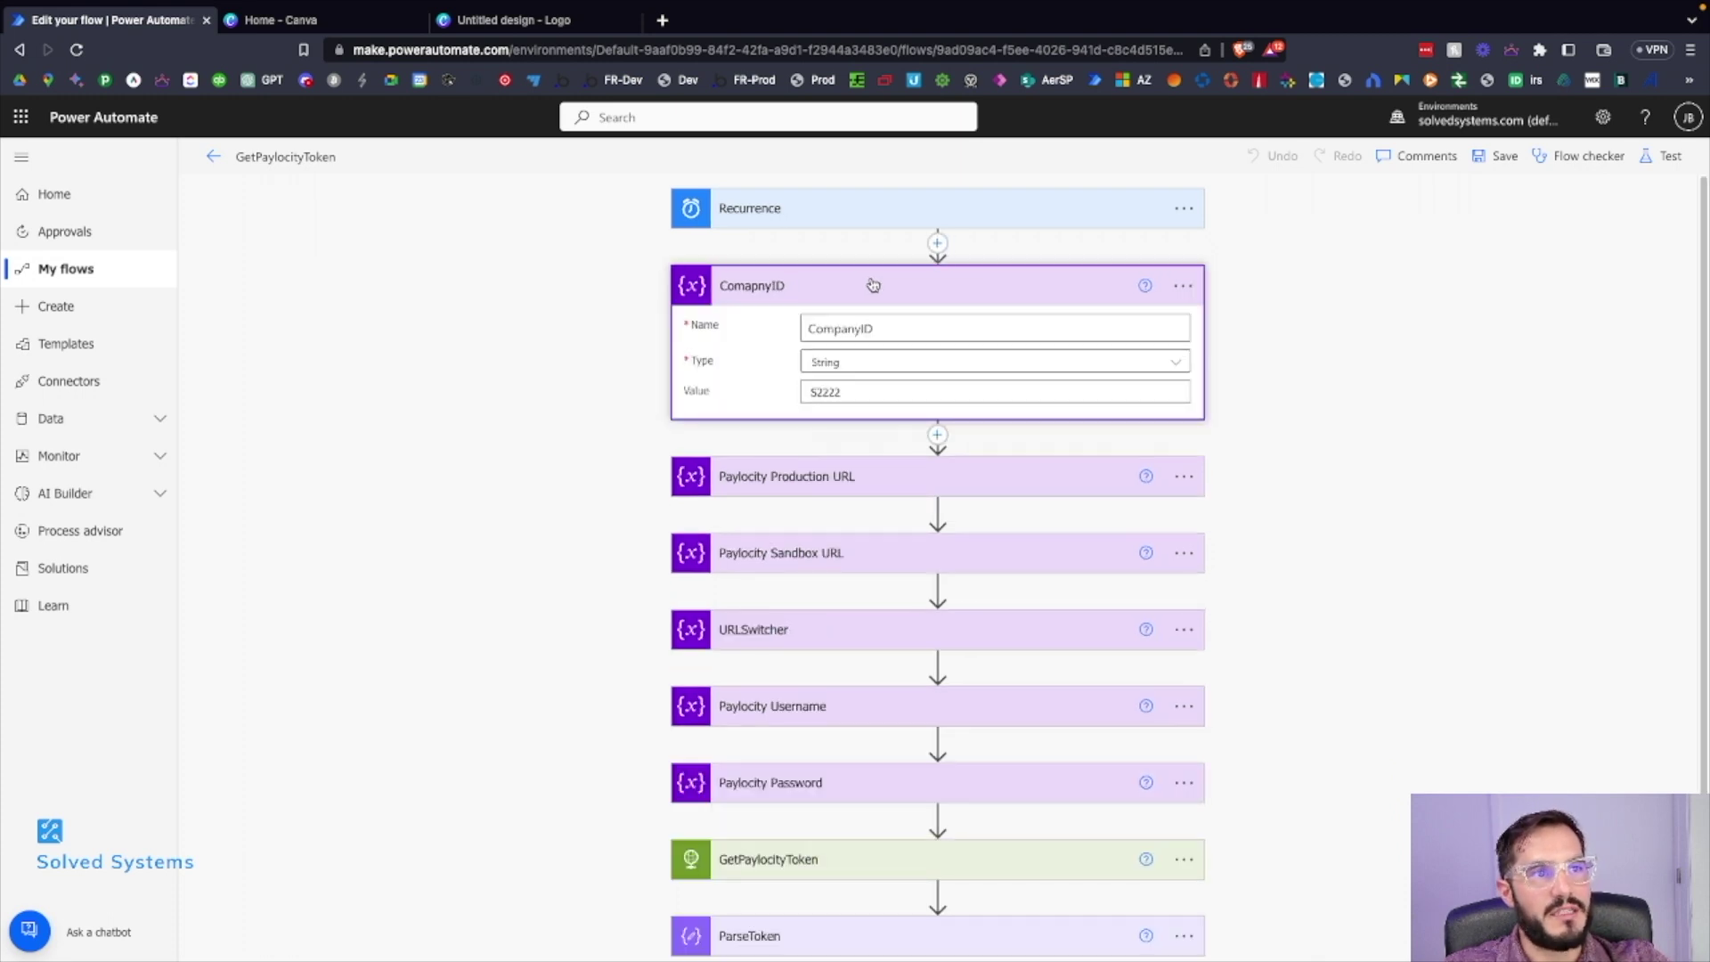
{"action": "left_click", "coordinate": [871, 283]}
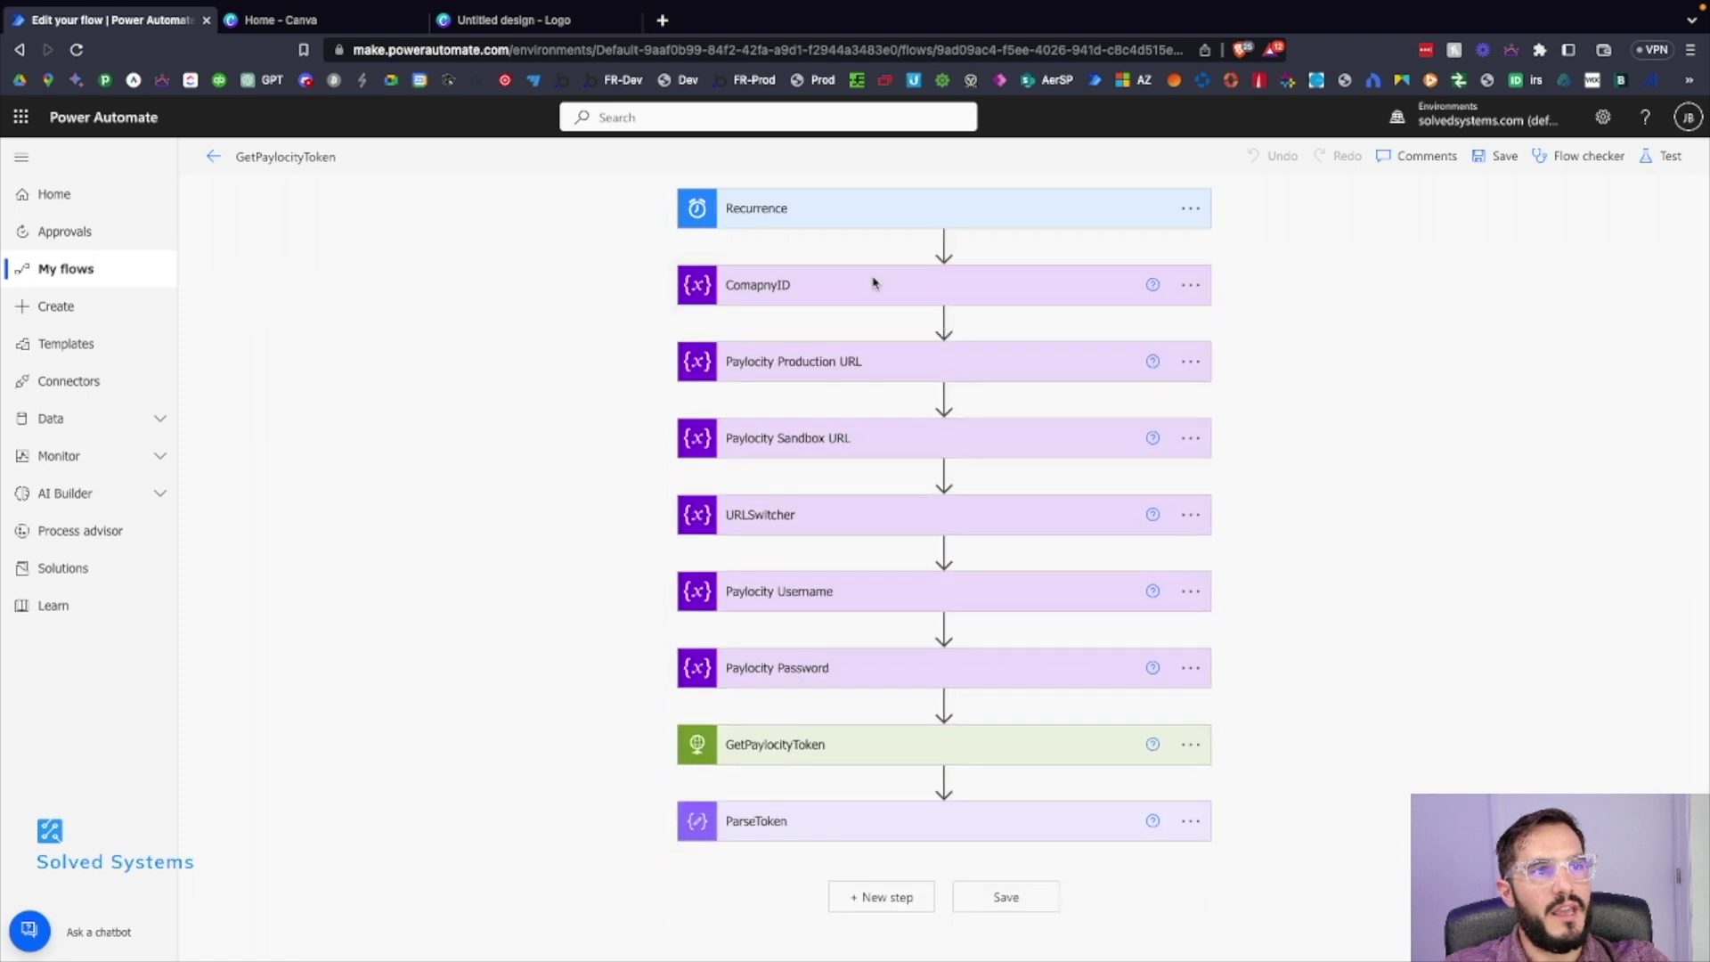
{"action": "left_click", "coordinate": [871, 281]}
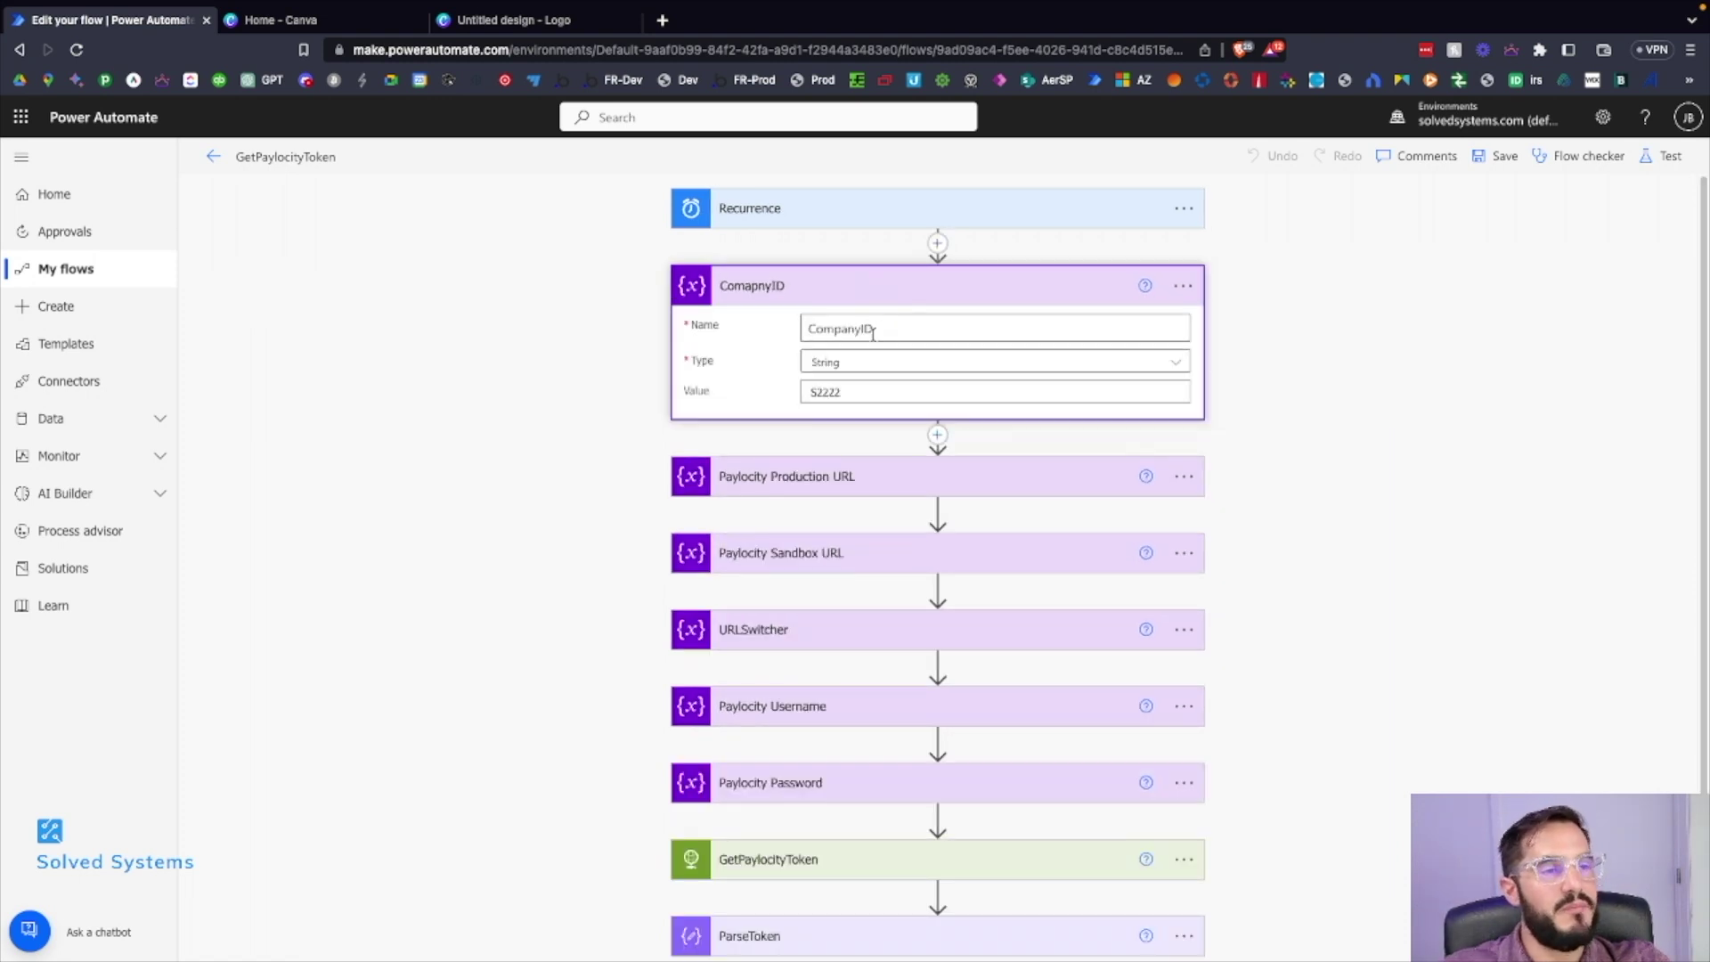
{"action": "left_click", "coordinate": [877, 392]}
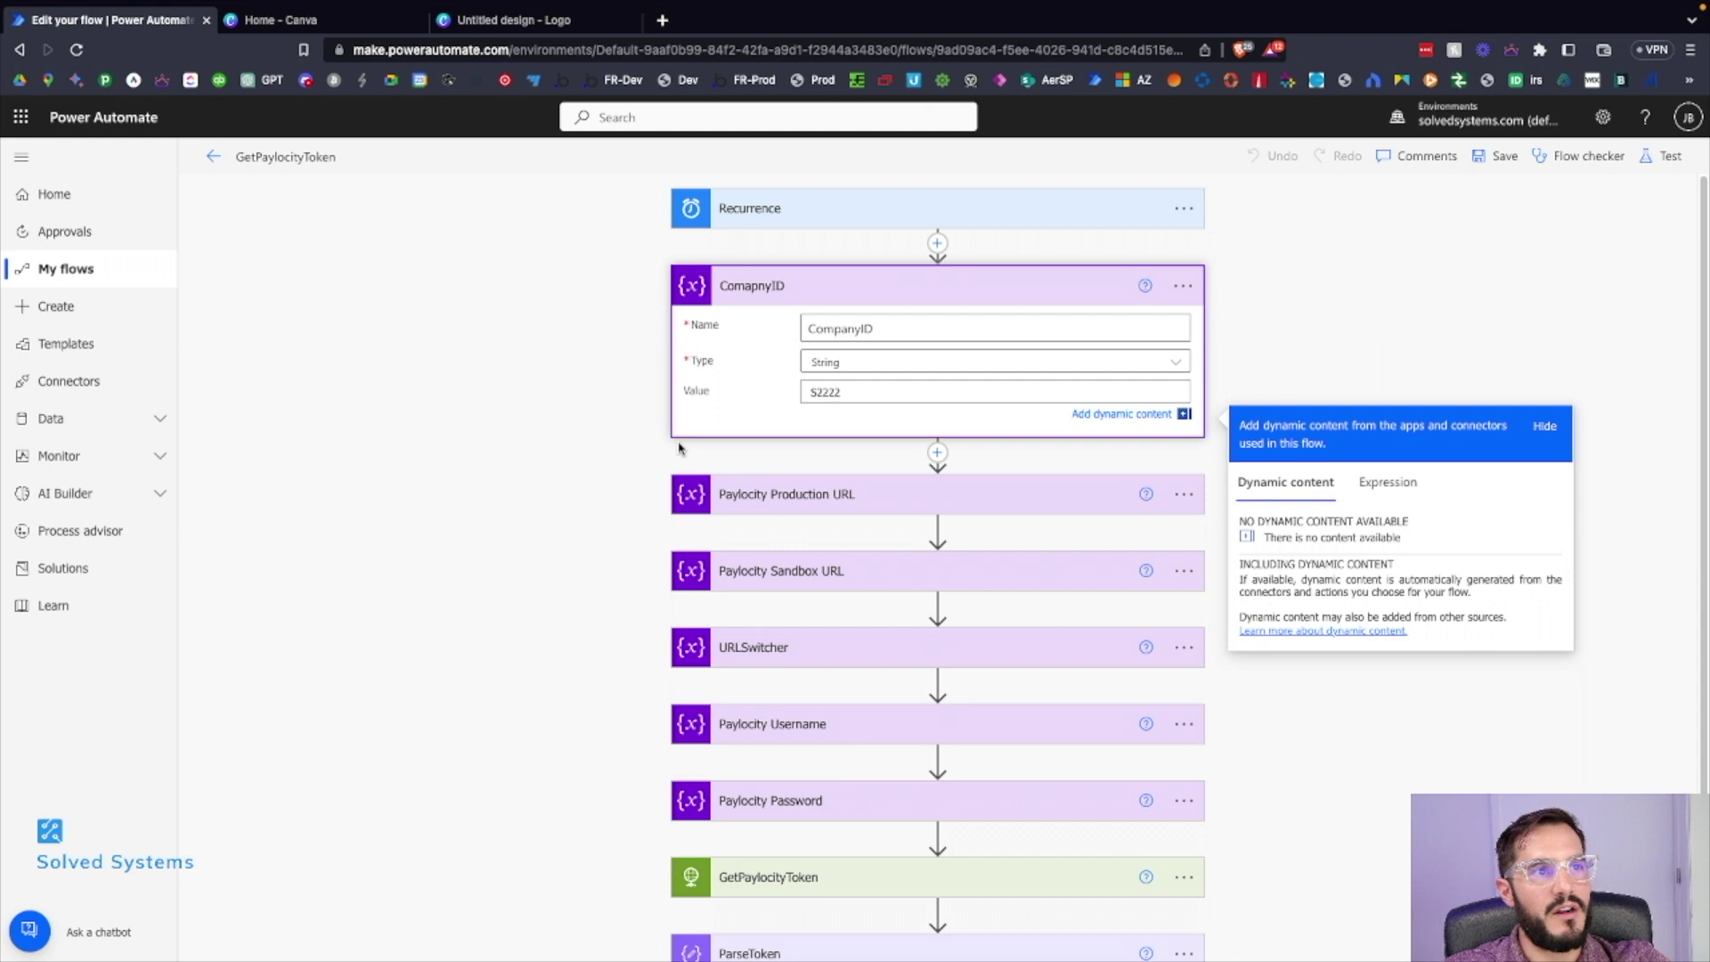
{"action": "left_click", "coordinate": [648, 460]}
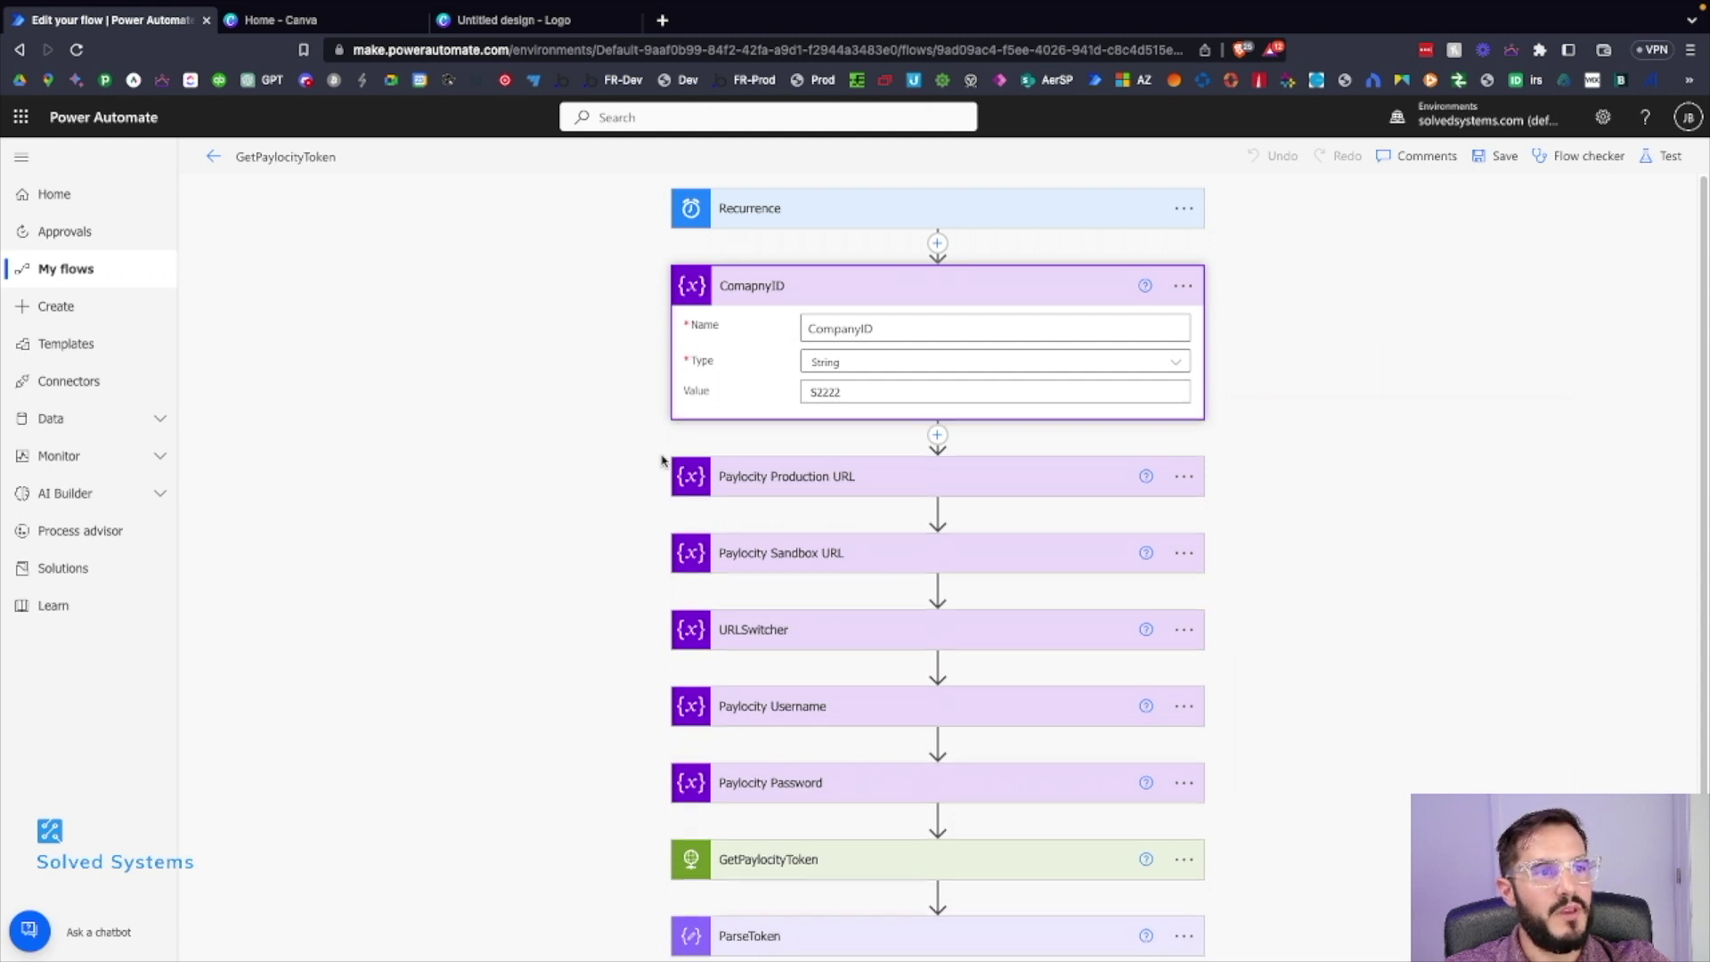
{"action": "left_click", "coordinate": [816, 471]}
{"action": "scroll", "coordinate": [820, 484], "scroll_direction": "down", "scroll_amount": 1}
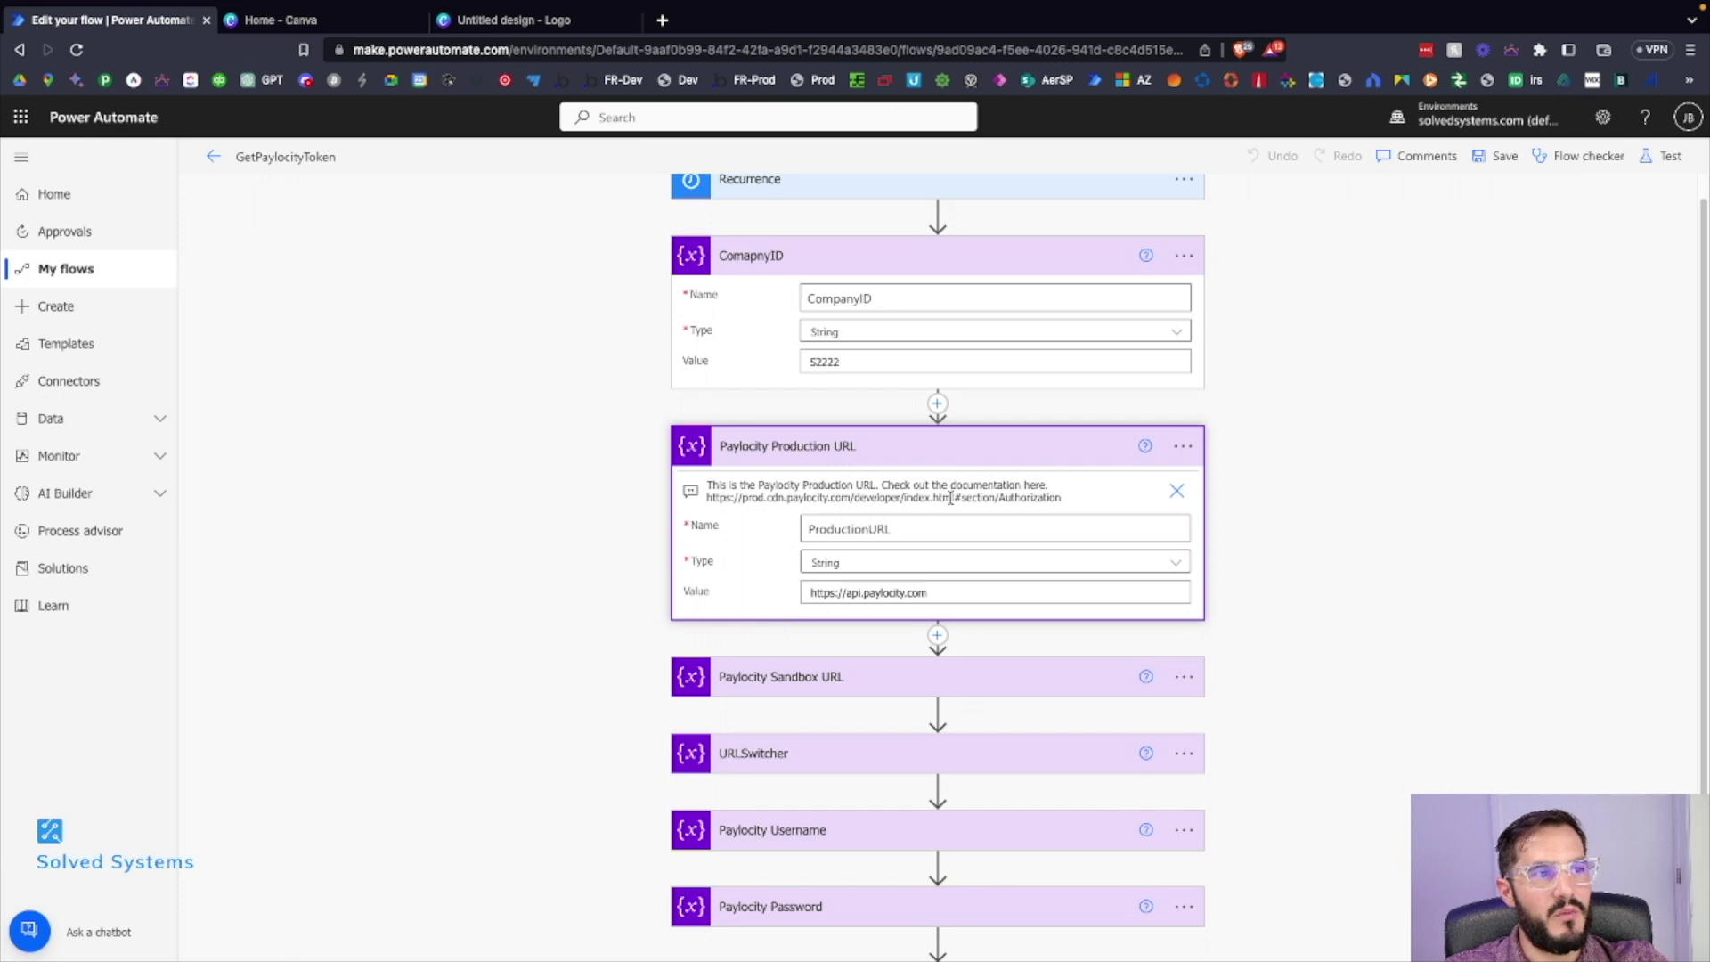
{"action": "scroll", "coordinate": [950, 497], "scroll_direction": "down", "scroll_amount": 1}
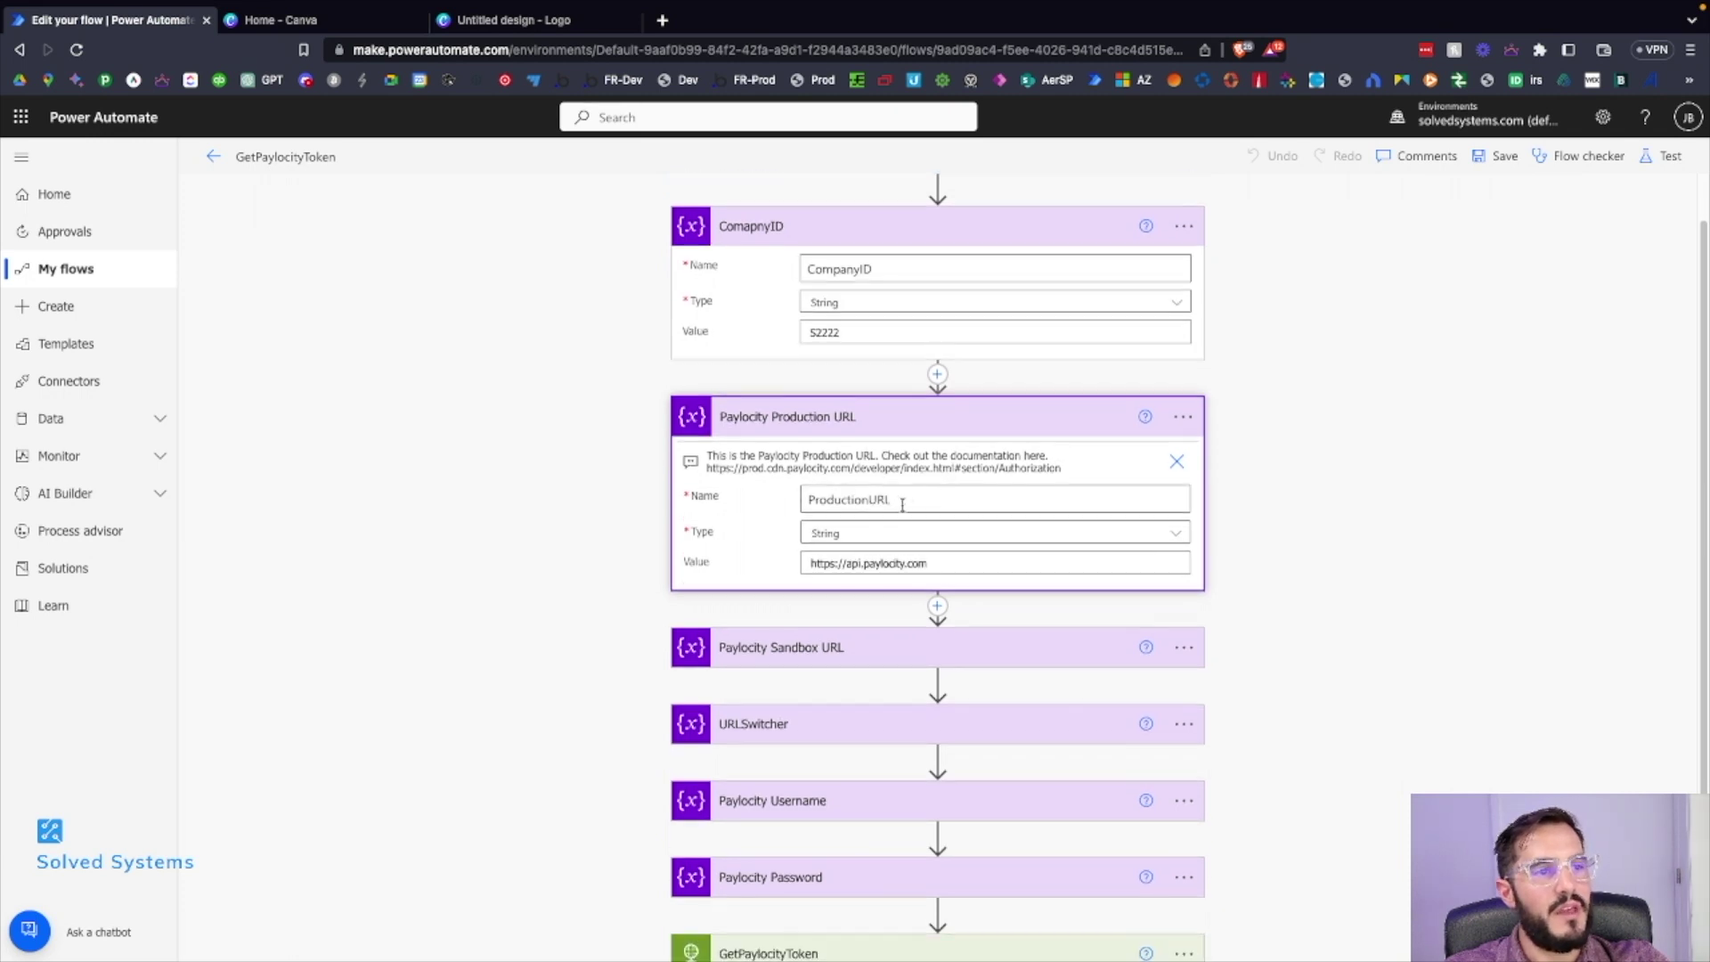
{"action": "scroll", "coordinate": [859, 512], "scroll_direction": "down", "scroll_amount": 1}
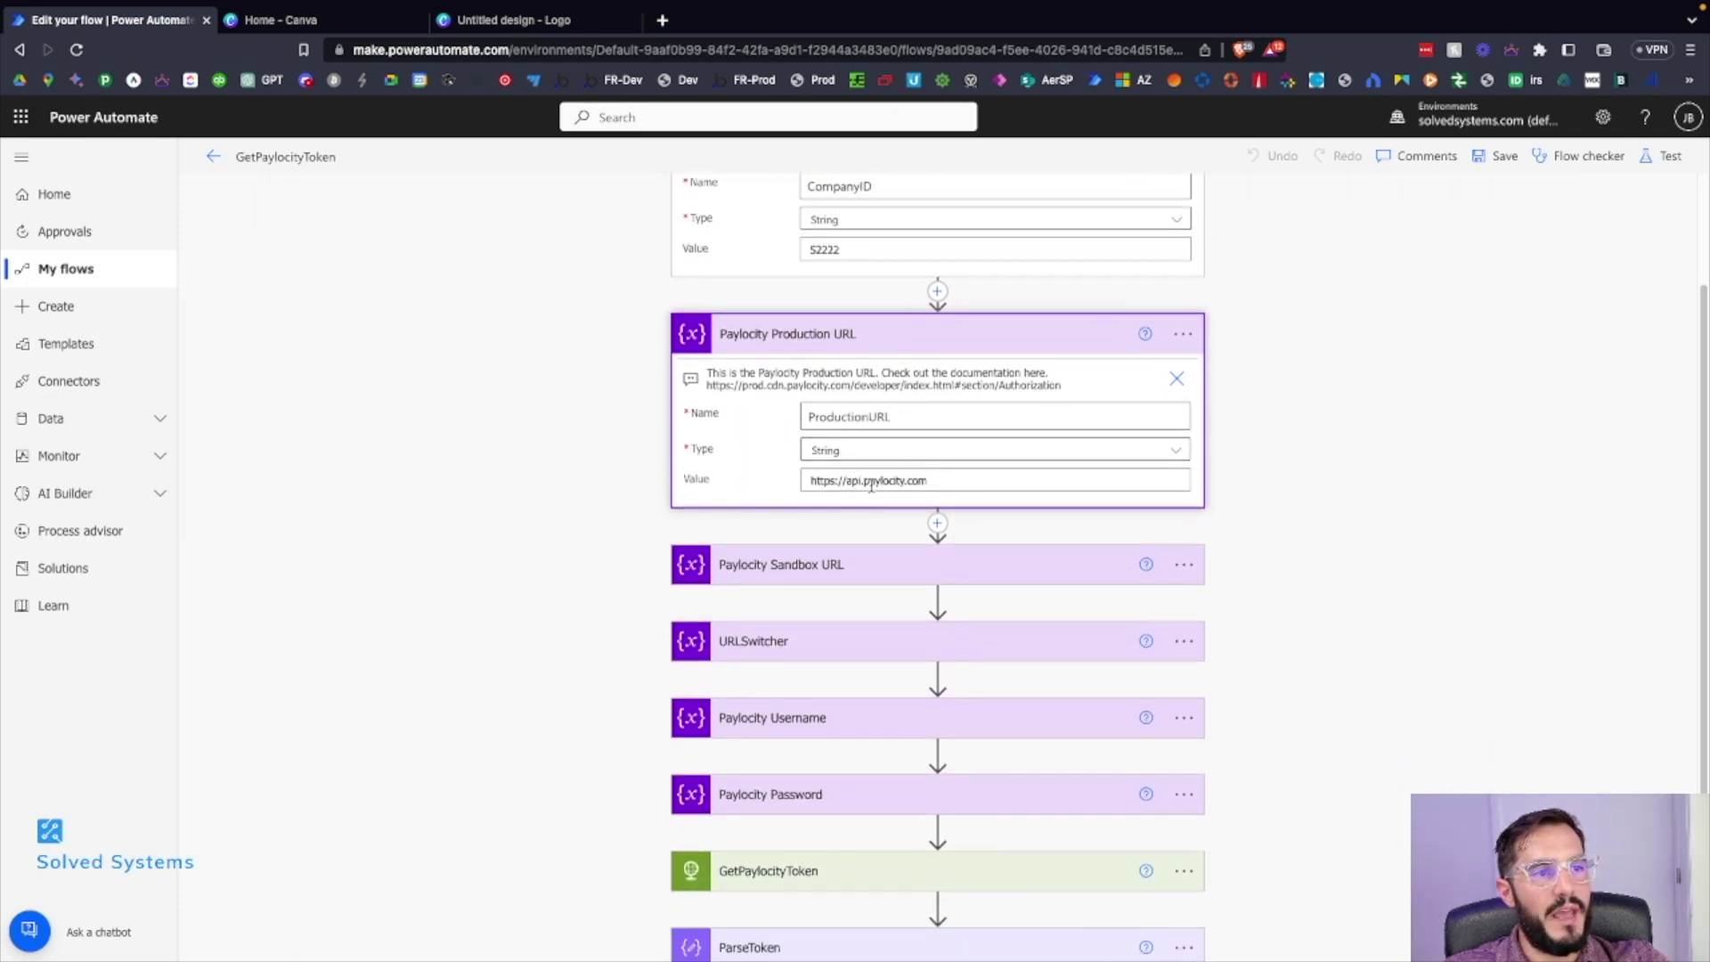
{"action": "triple_click", "coordinate": [878, 481]}
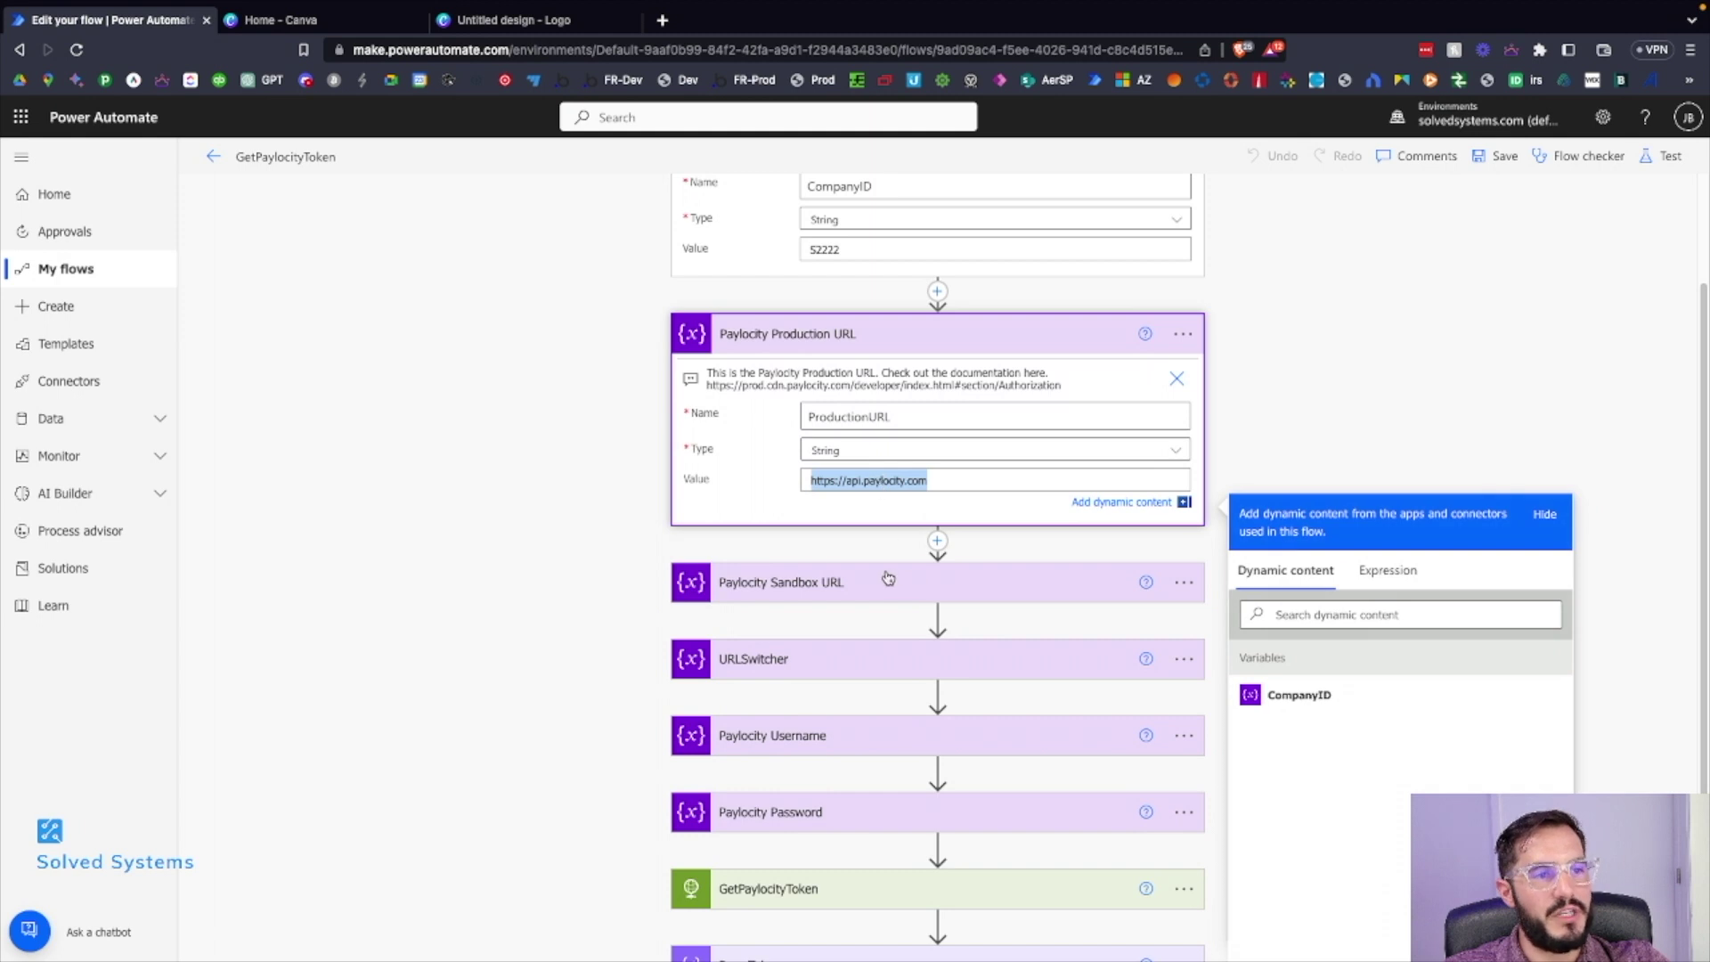
{"action": "left_click", "coordinate": [758, 548]}
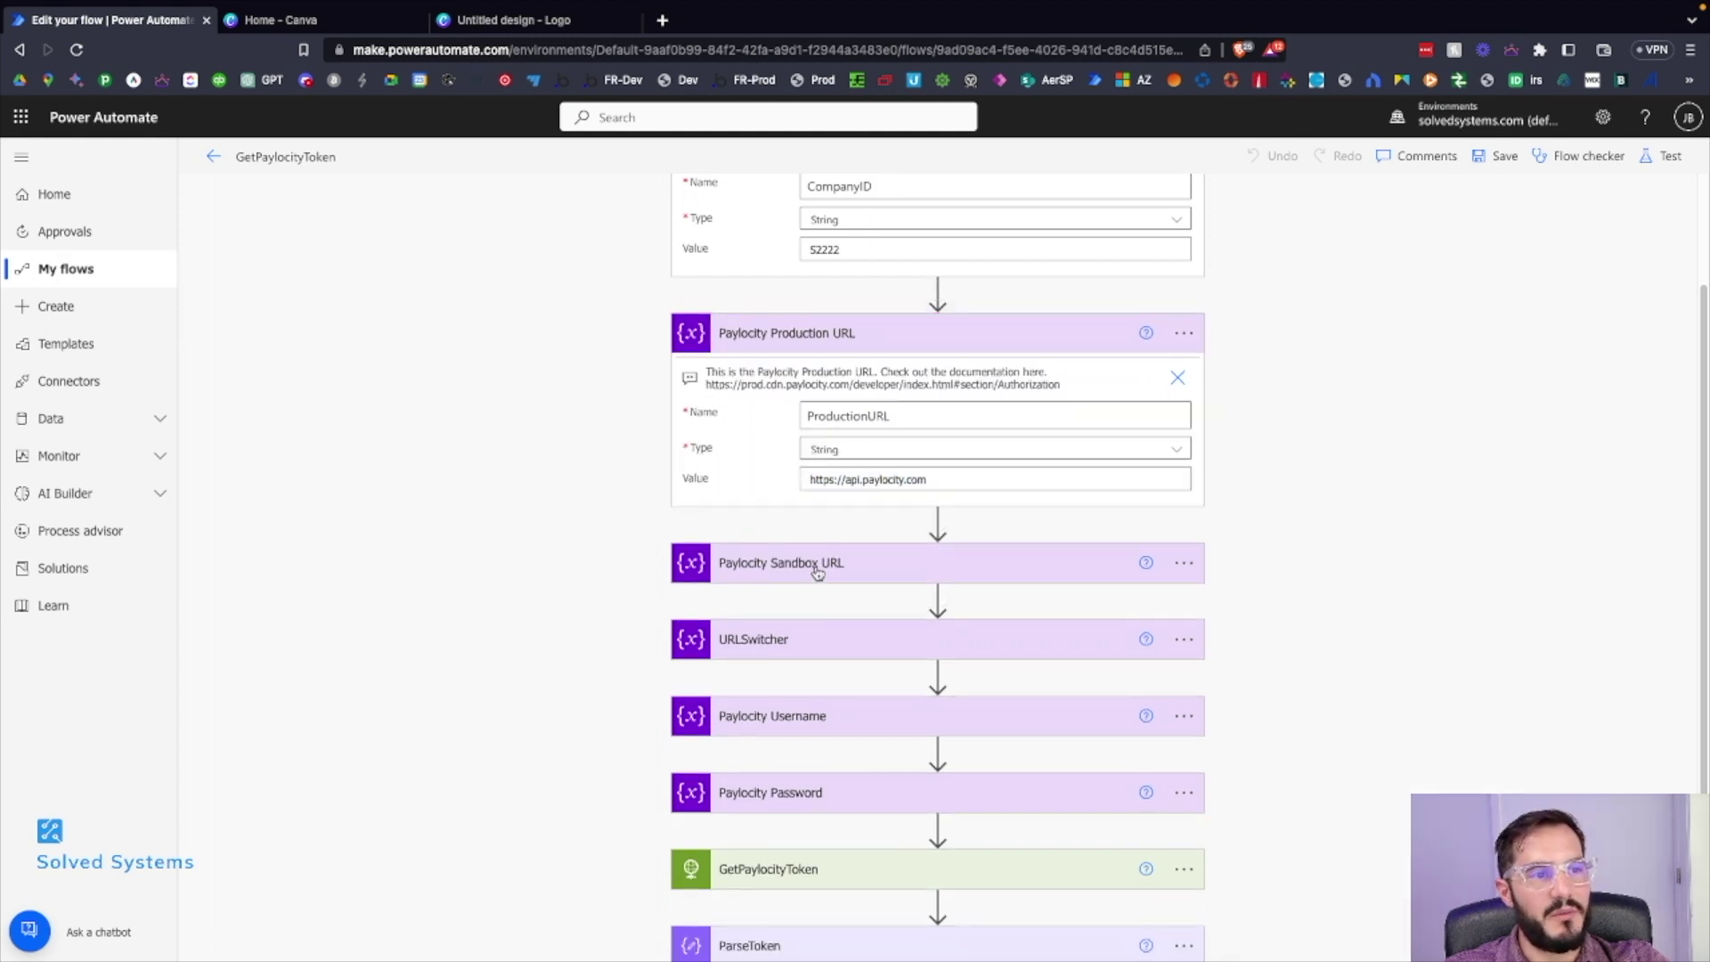
Briefly expand the Paylocity Sandbox URL variable step, then collapse it.
{"action": "left_click", "coordinate": [817, 572]}
{"action": "scroll", "coordinate": [819, 572], "scroll_direction": "down", "scroll_amount": 2}
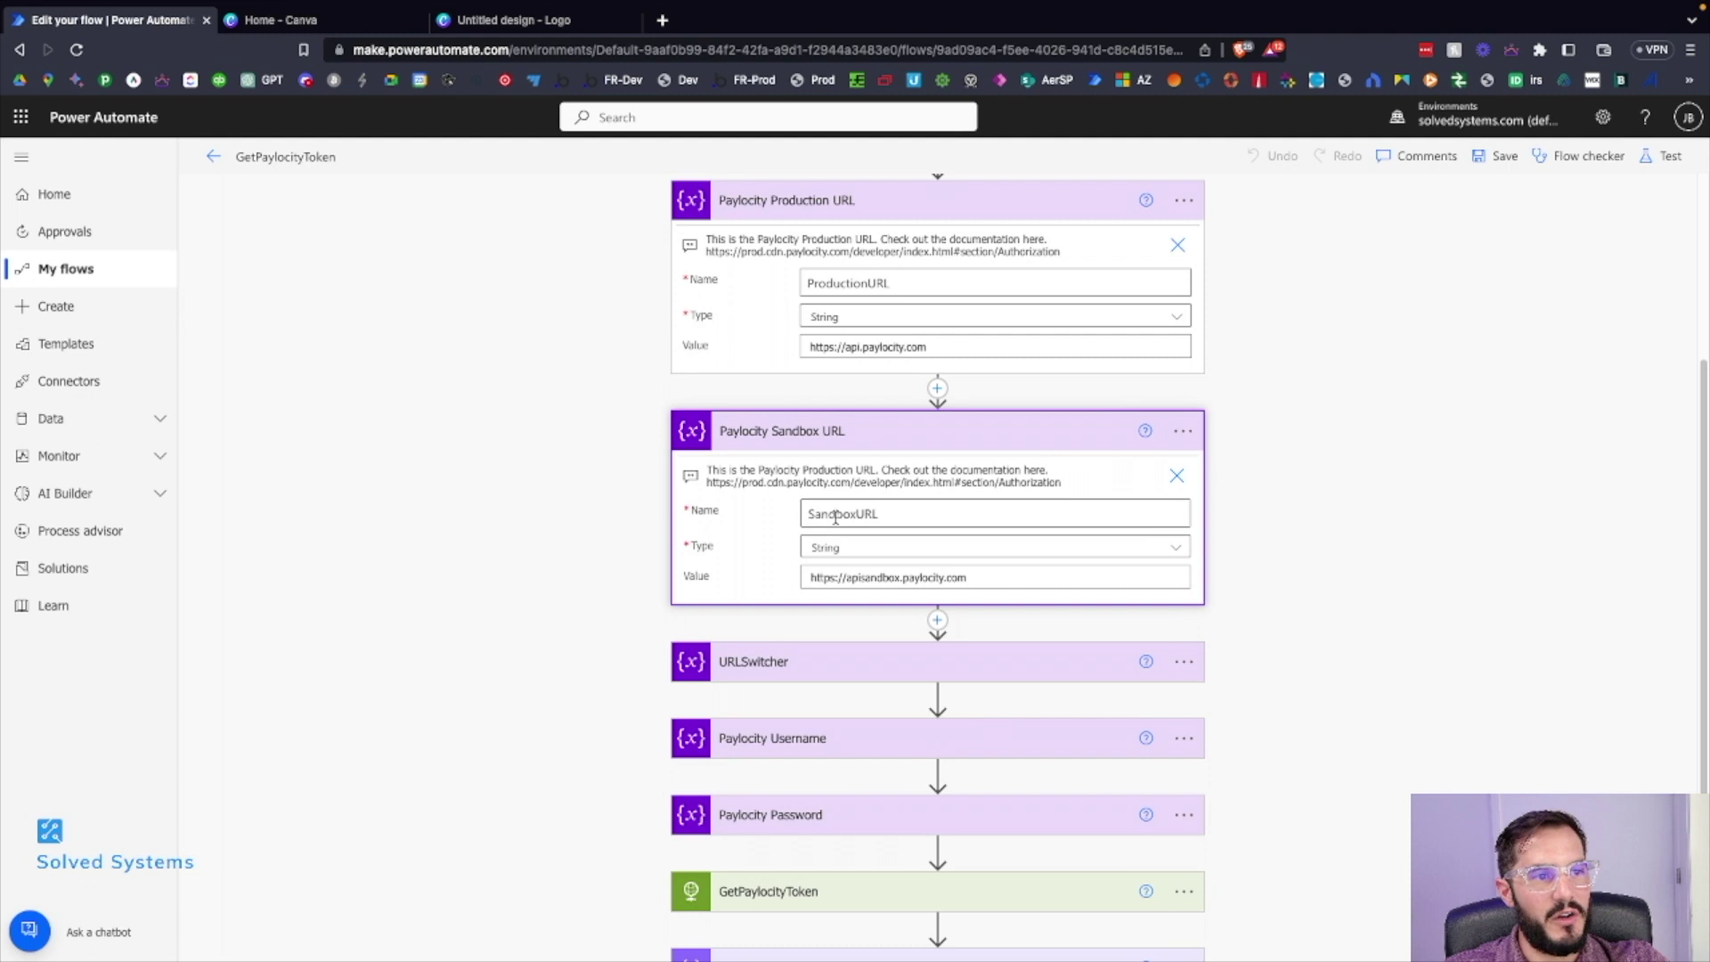
{"action": "scroll", "coordinate": [824, 450], "scroll_direction": "down", "scroll_amount": 1}
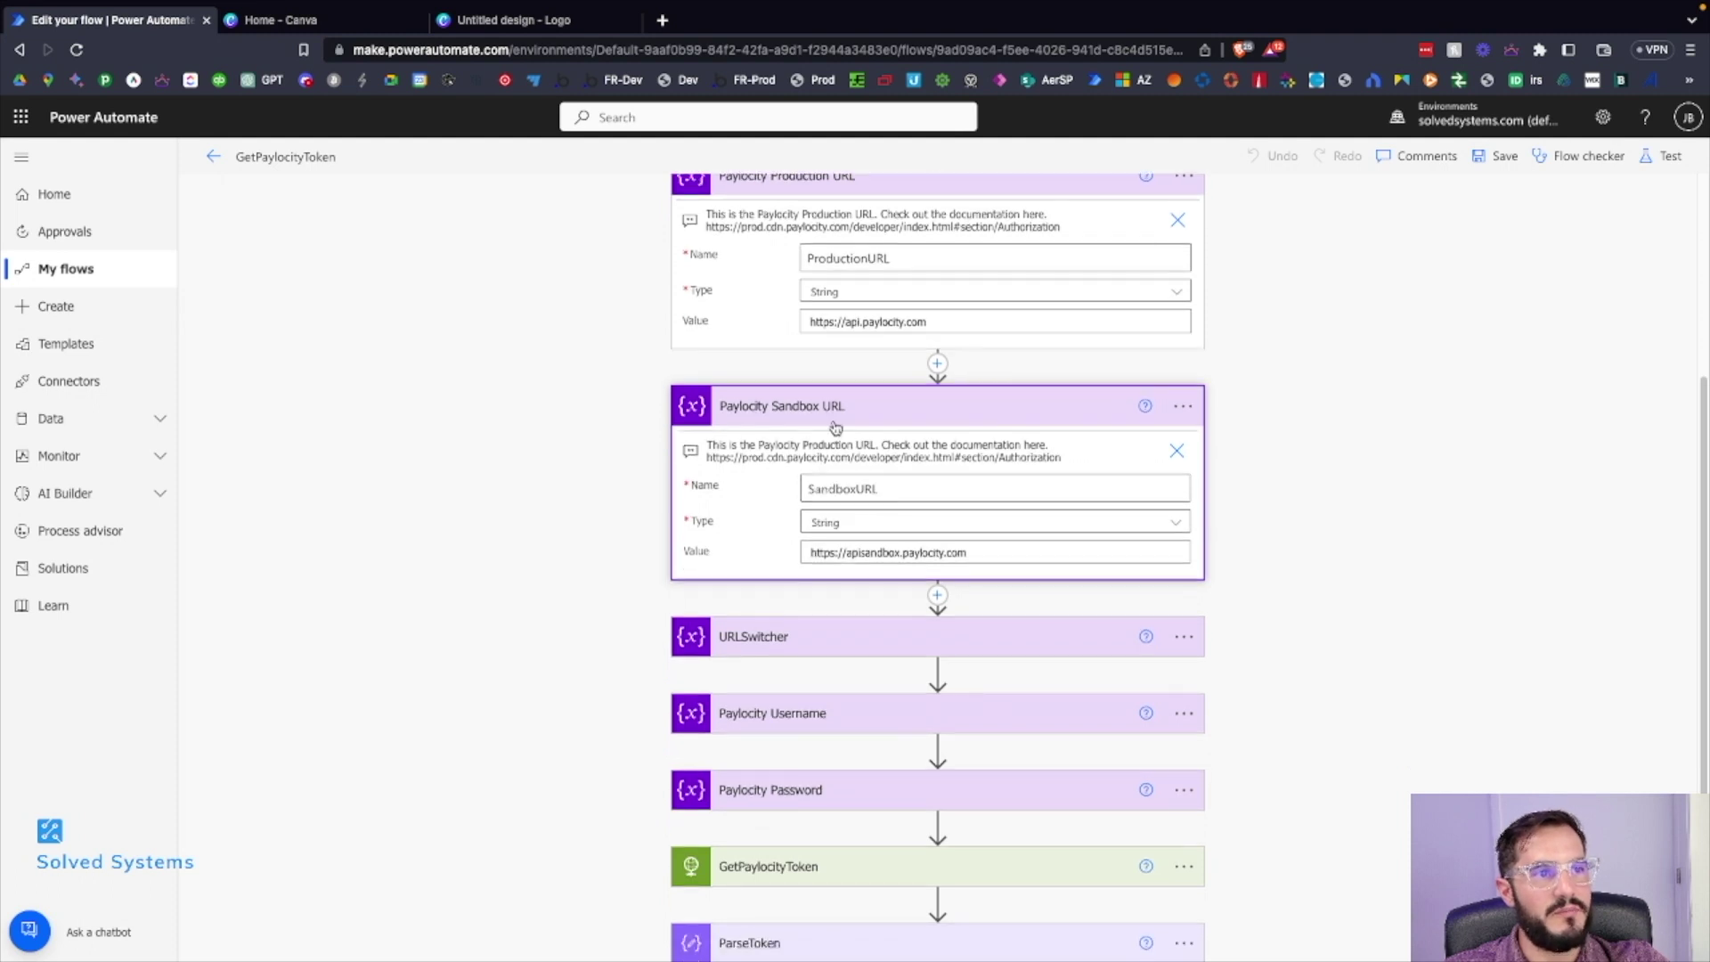
{"action": "left_click", "coordinate": [834, 424]}
{"action": "left_click", "coordinate": [847, 549]}
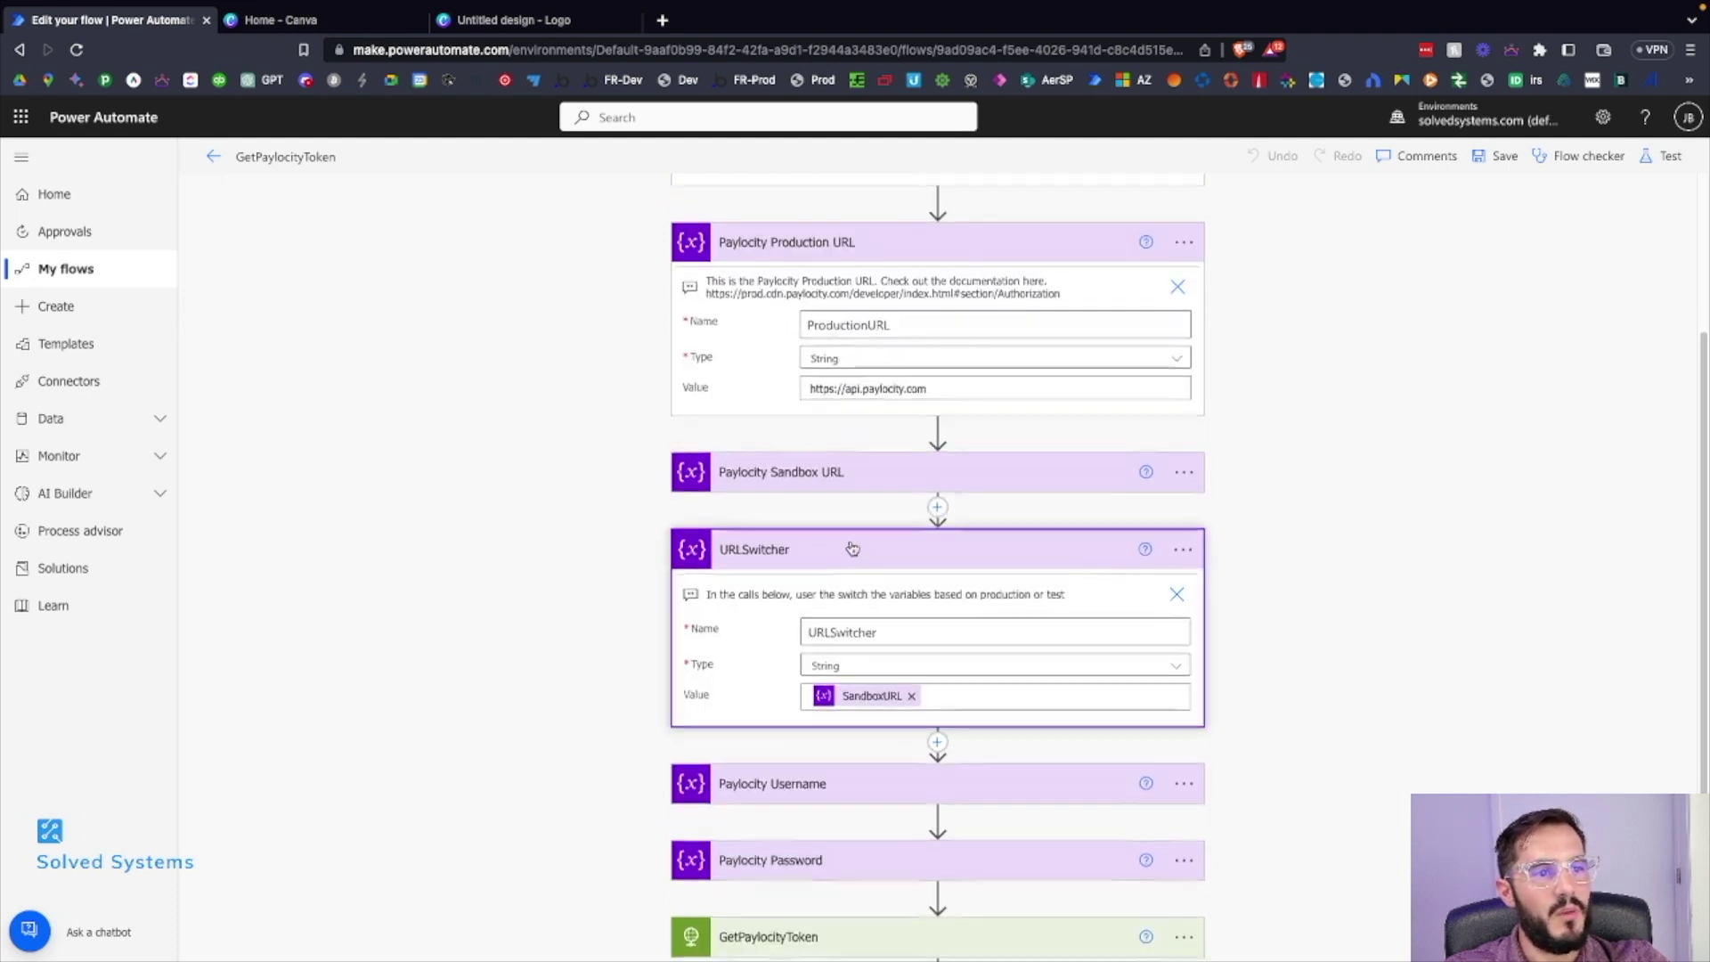
{"action": "scroll", "coordinate": [850, 547], "scroll_direction": "down", "scroll_amount": 1}
{"action": "scroll", "coordinate": [852, 547], "scroll_direction": "down", "scroll_amount": 1}
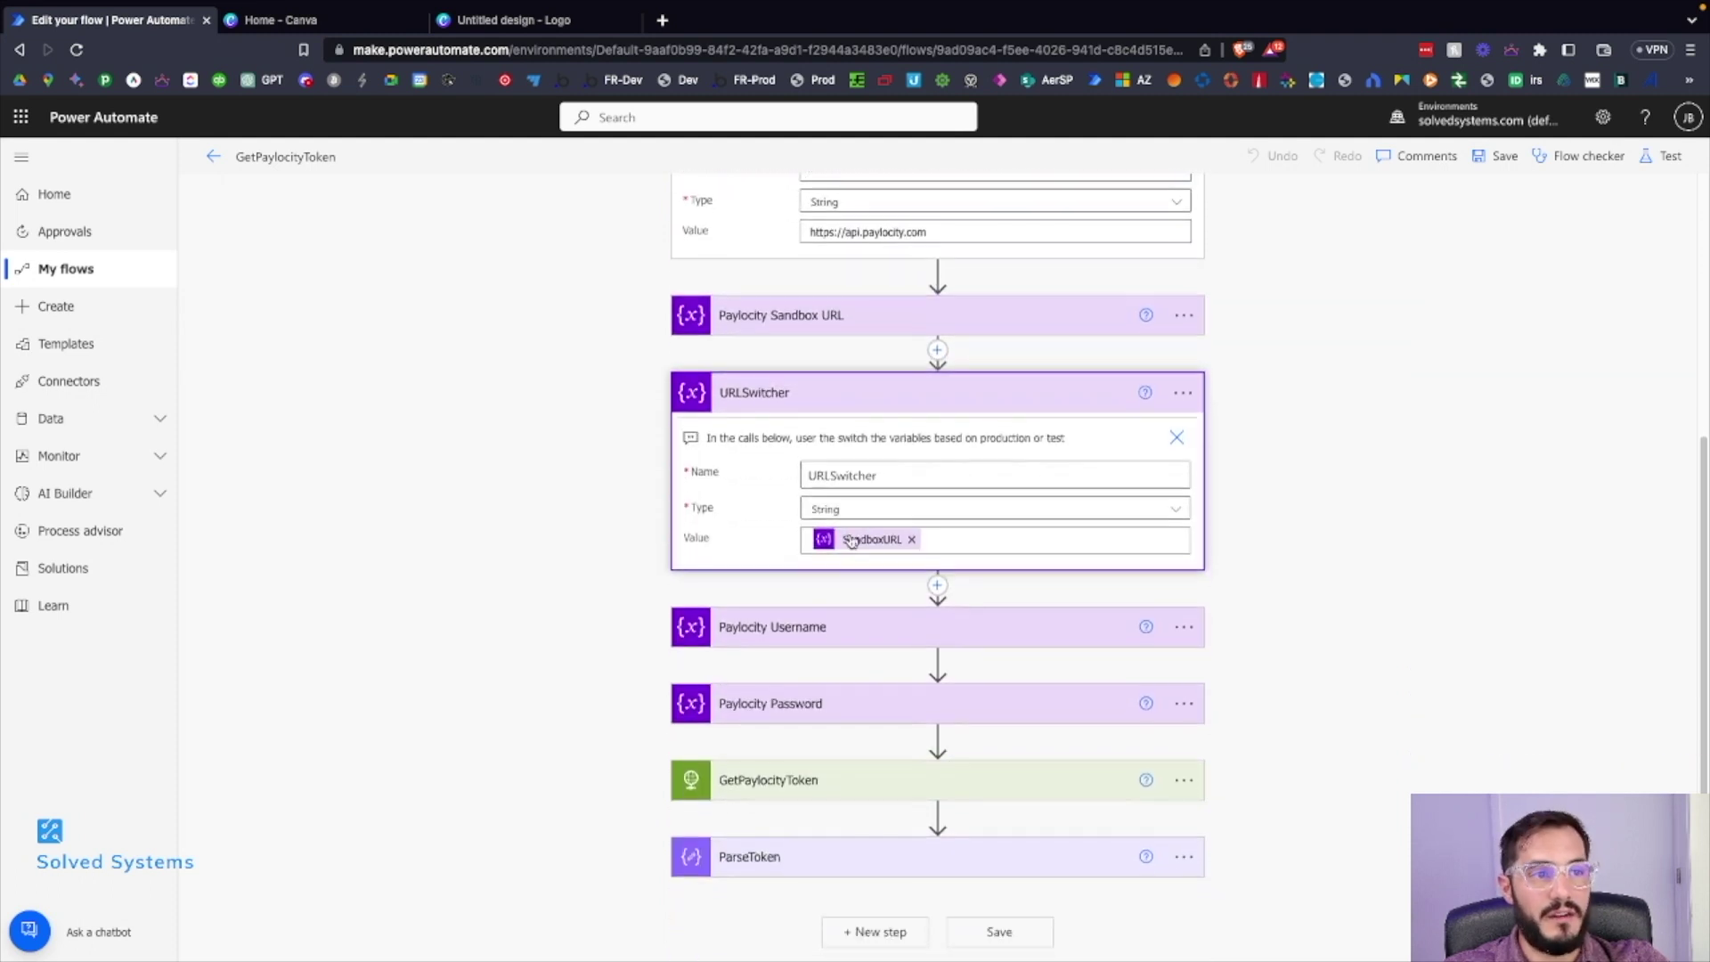
{"action": "left_click", "coordinate": [780, 404]}
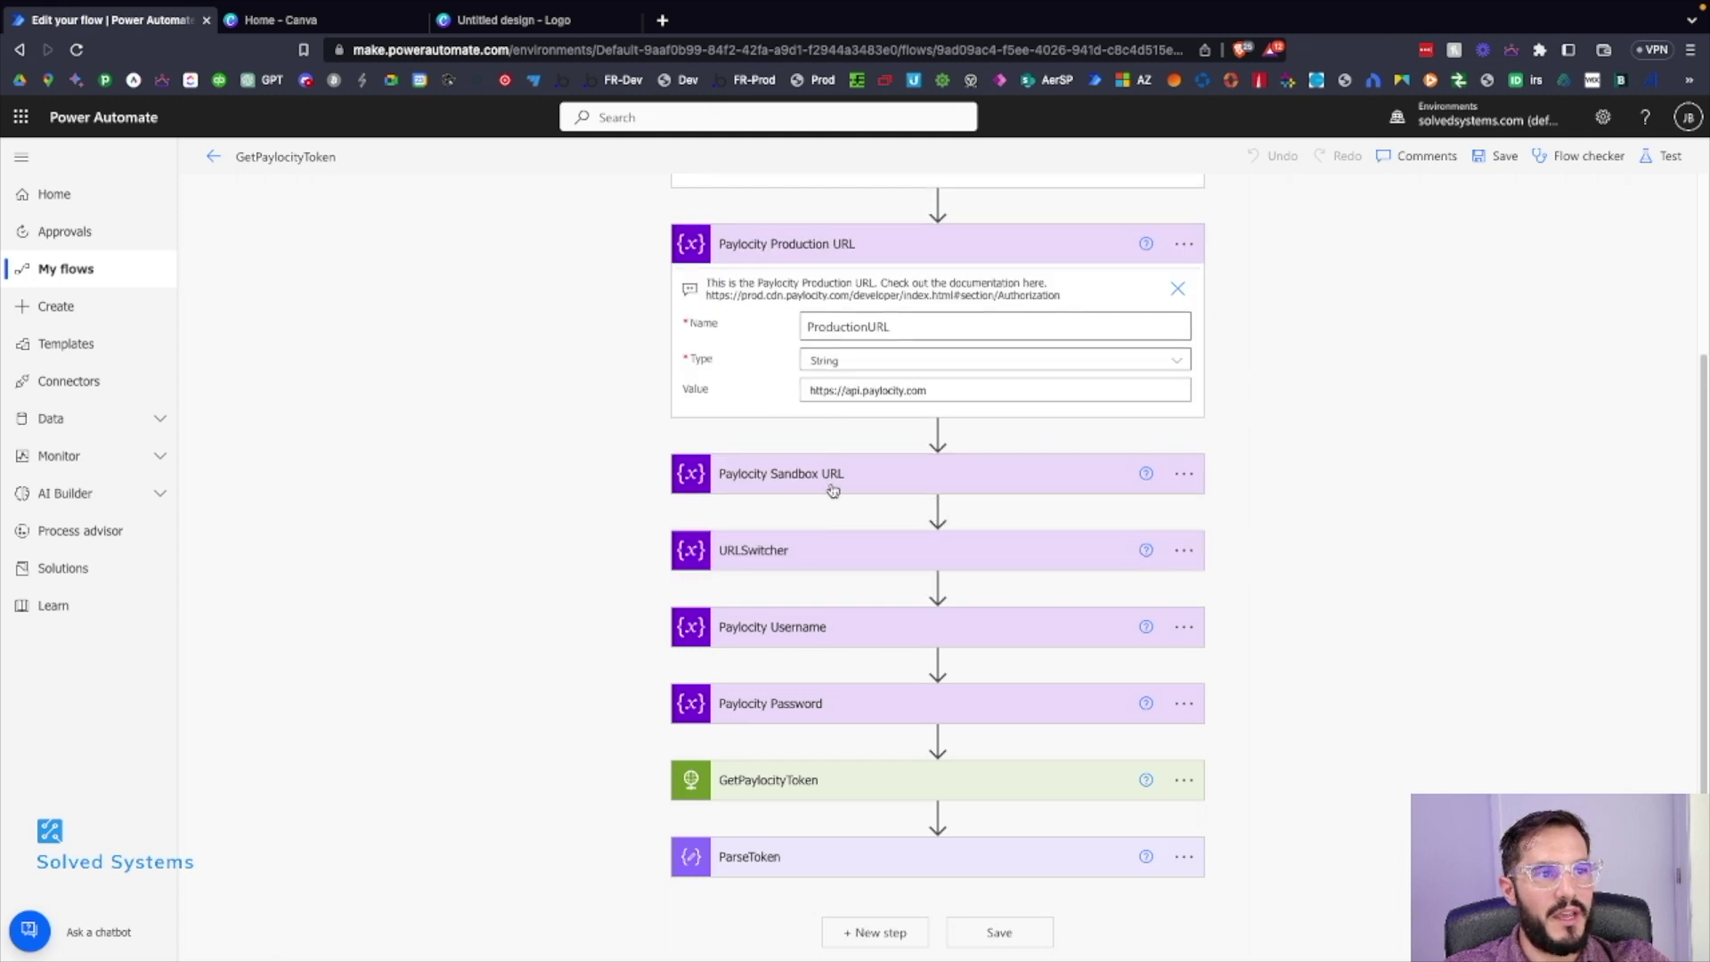
{"action": "left_click", "coordinate": [827, 560]}
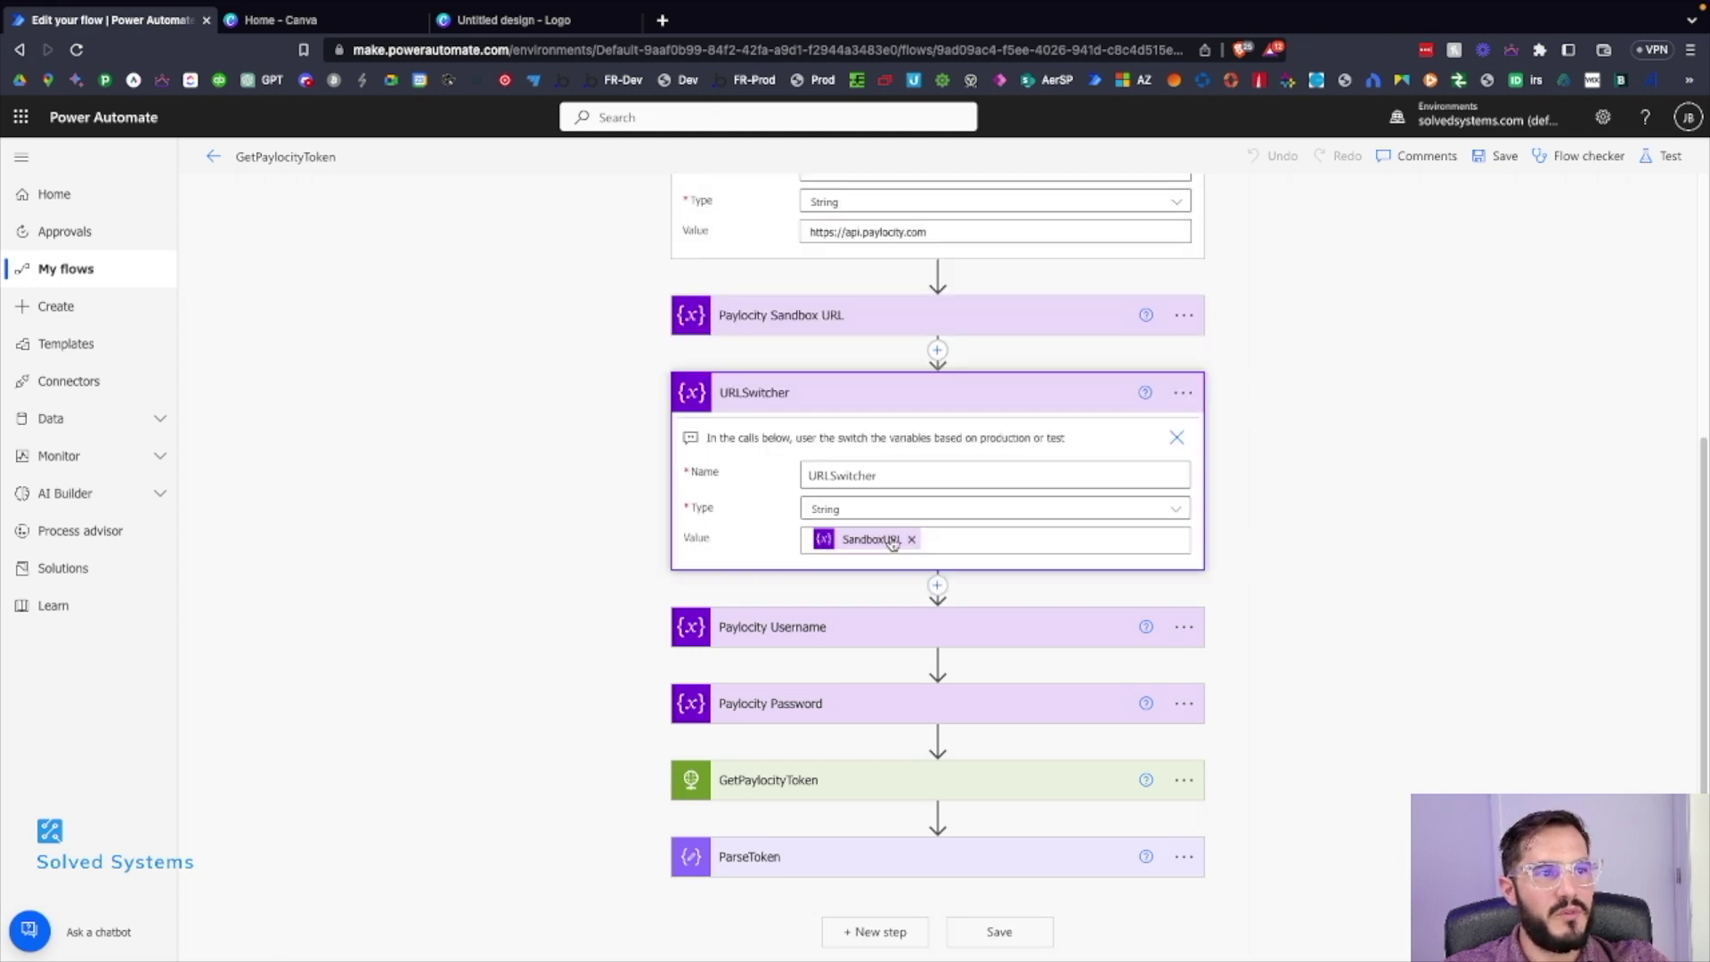
{"action": "left_click", "coordinate": [930, 540]}
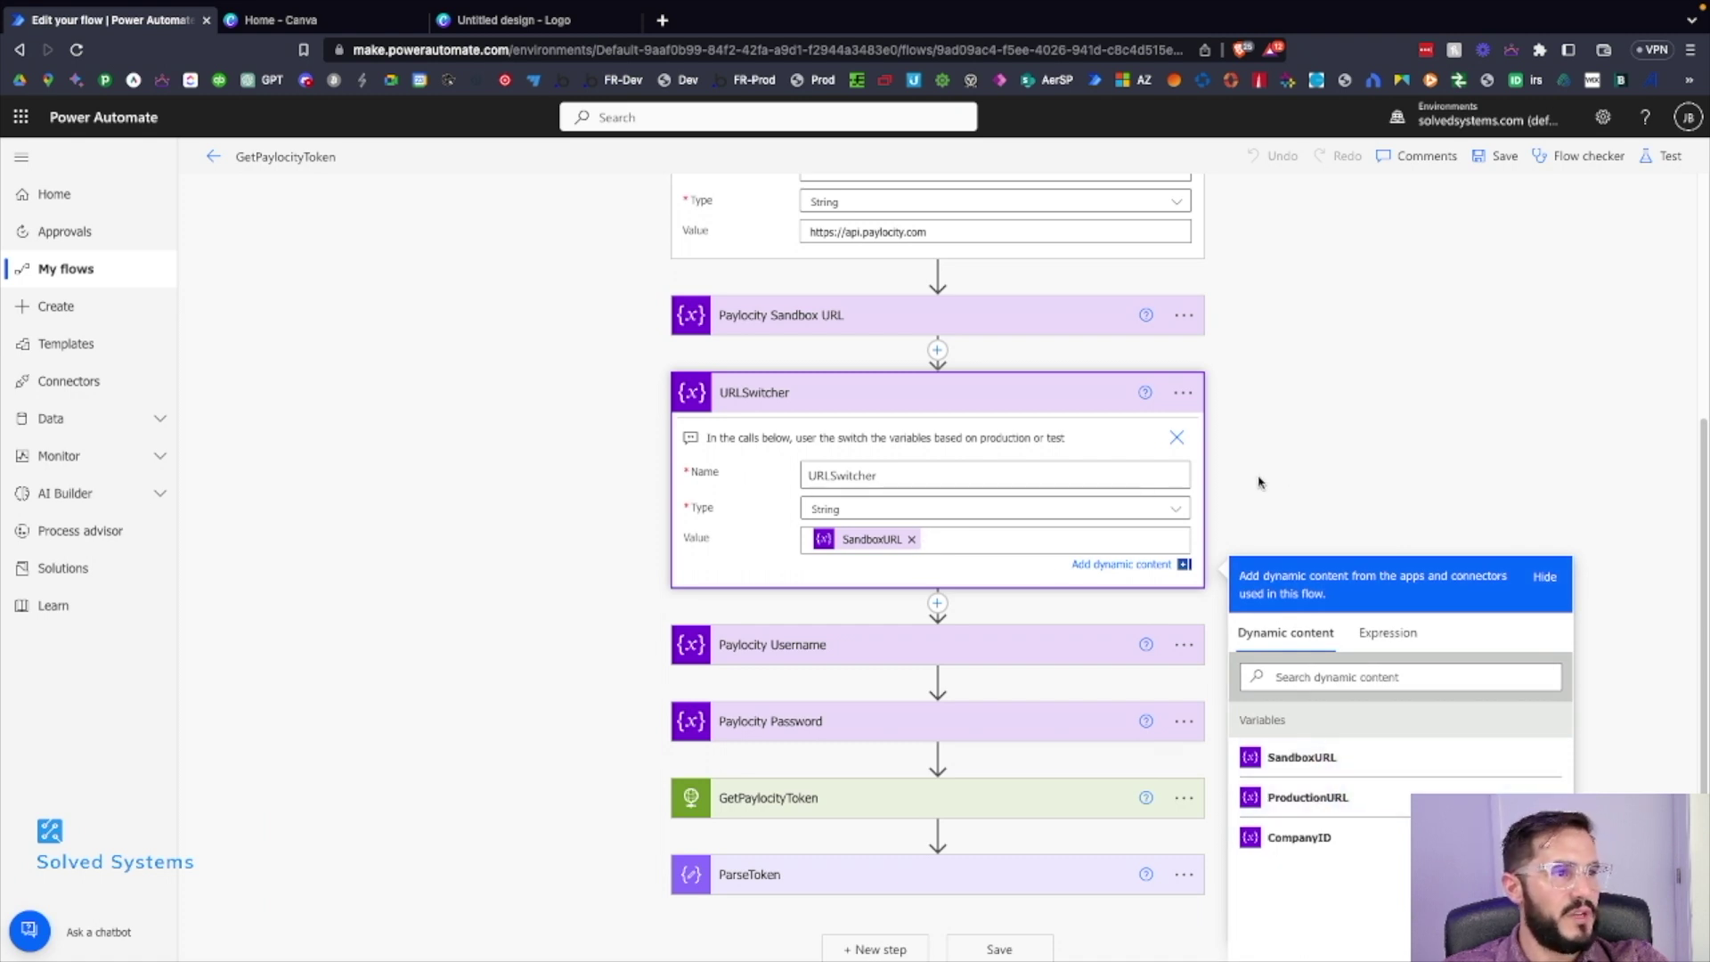
{"action": "left_click", "coordinate": [1073, 409]}
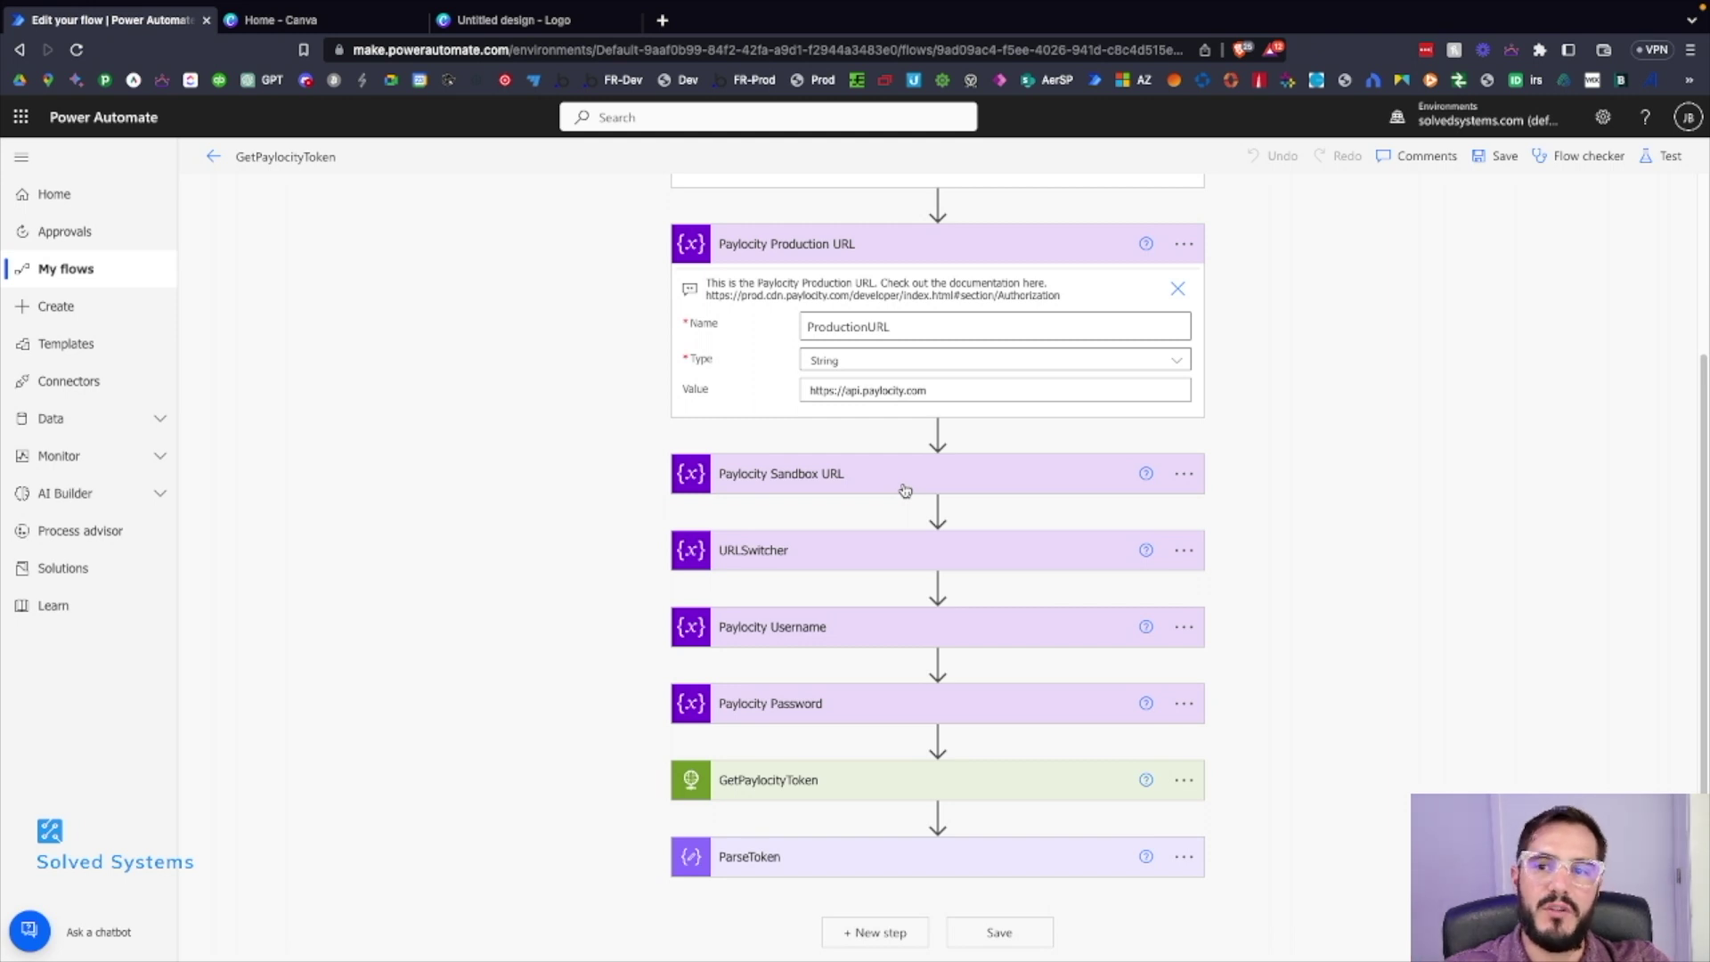
Expand the URLSwitcher, Paylocity Username and Paylocity Password variable steps to review them.
{"action": "left_click", "coordinate": [838, 552]}
{"action": "left_click", "coordinate": [847, 635]}
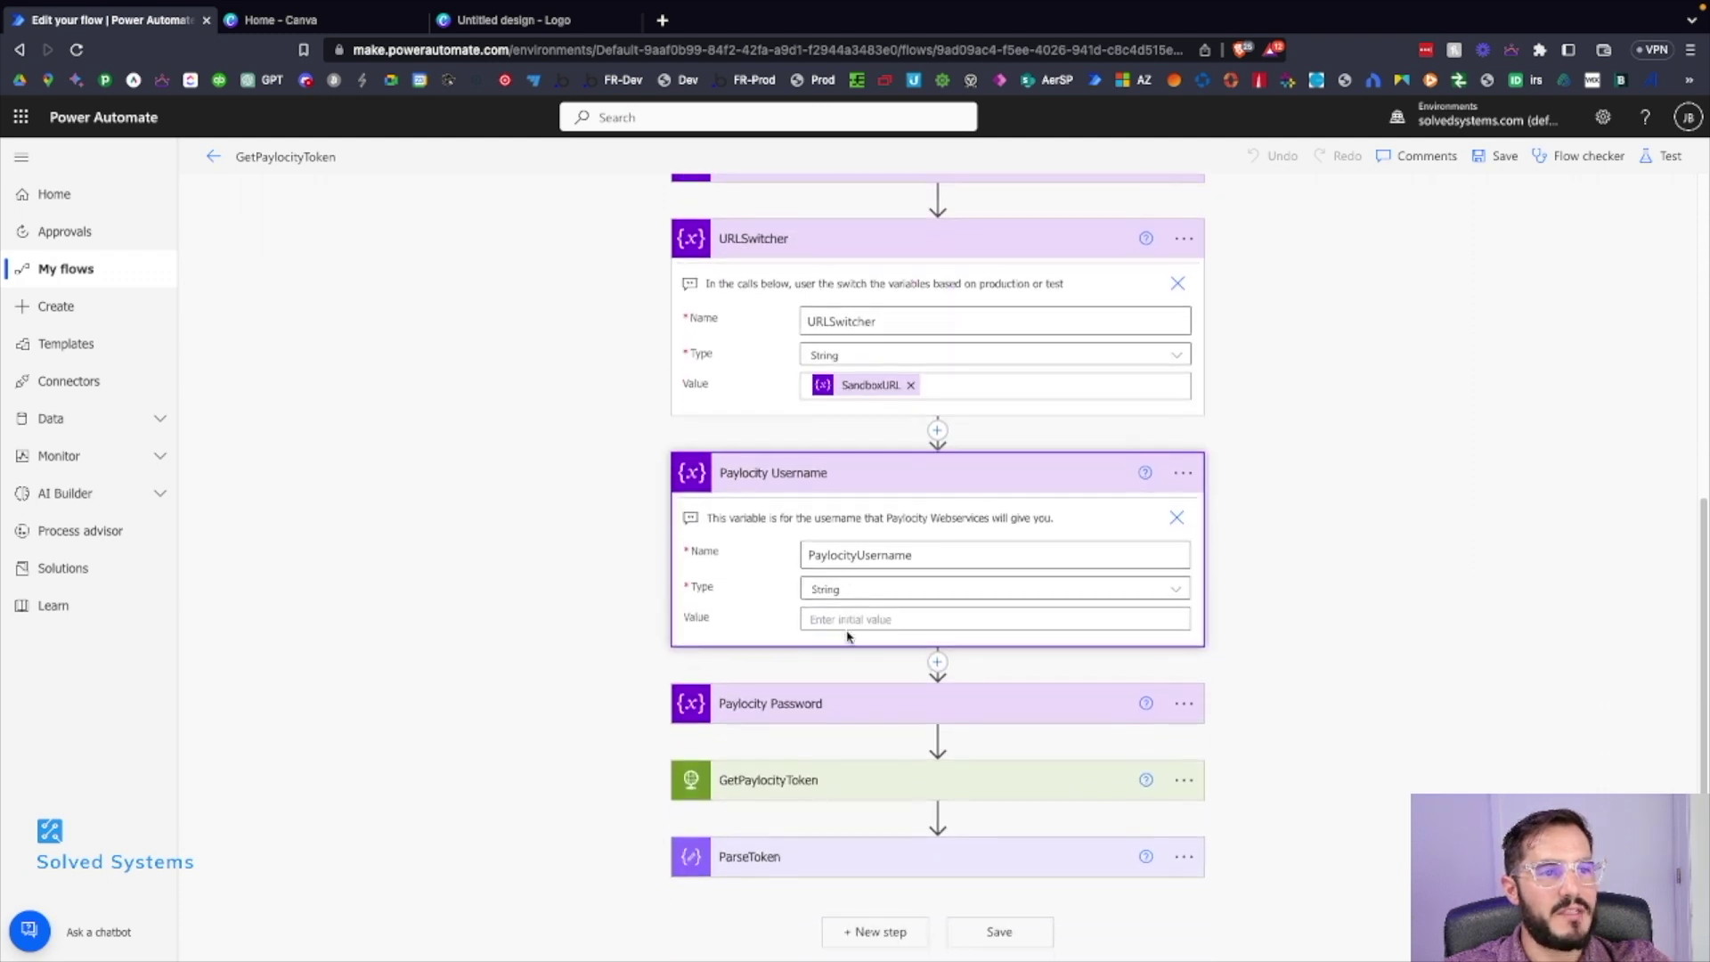
{"action": "left_click", "coordinate": [842, 619]}
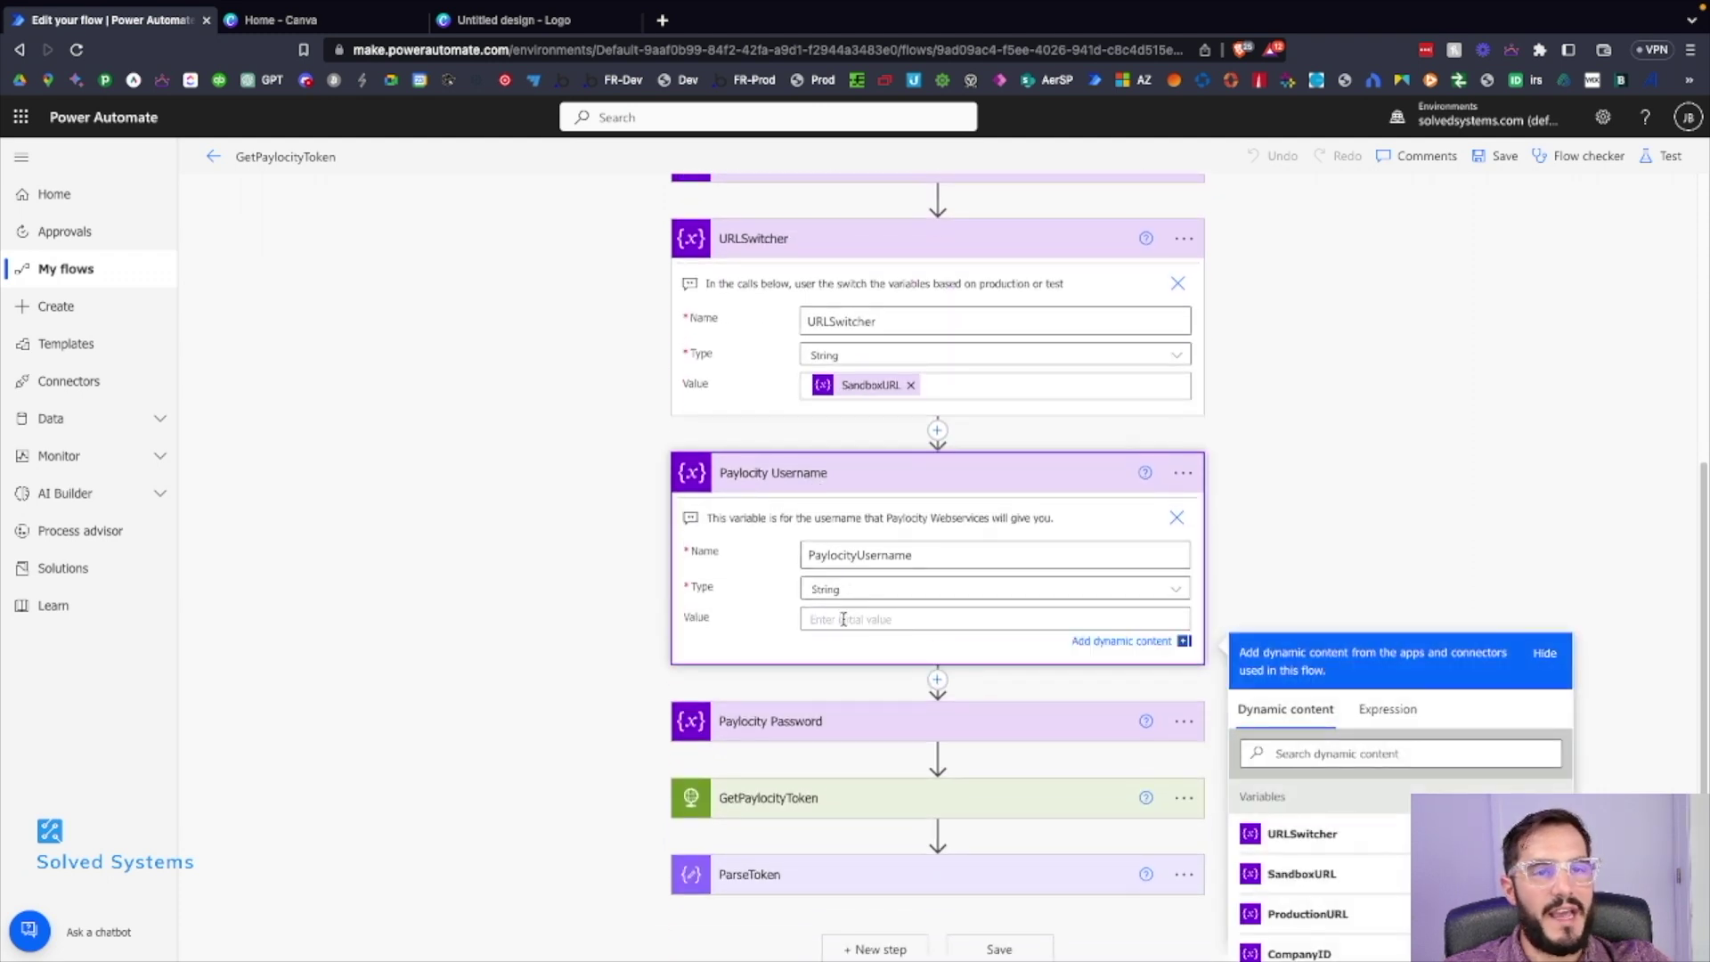
{"action": "left_click", "coordinate": [887, 712]}
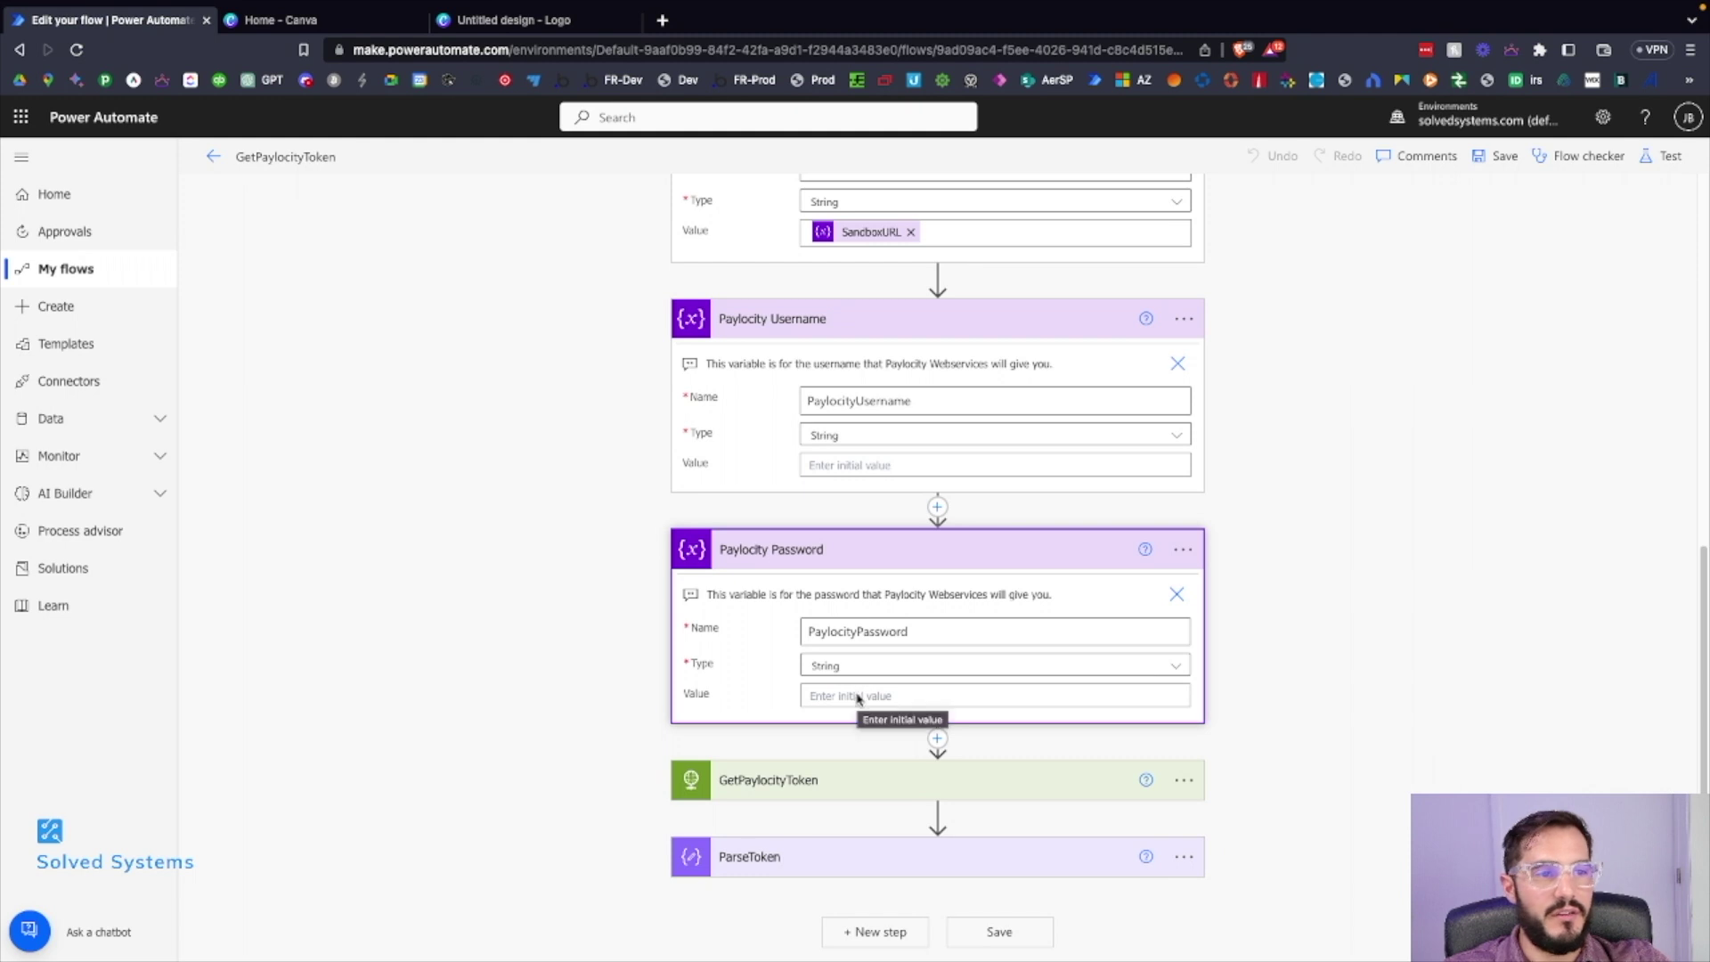
{"action": "scroll", "coordinate": [844, 576], "scroll_direction": "up", "scroll_amount": 6}
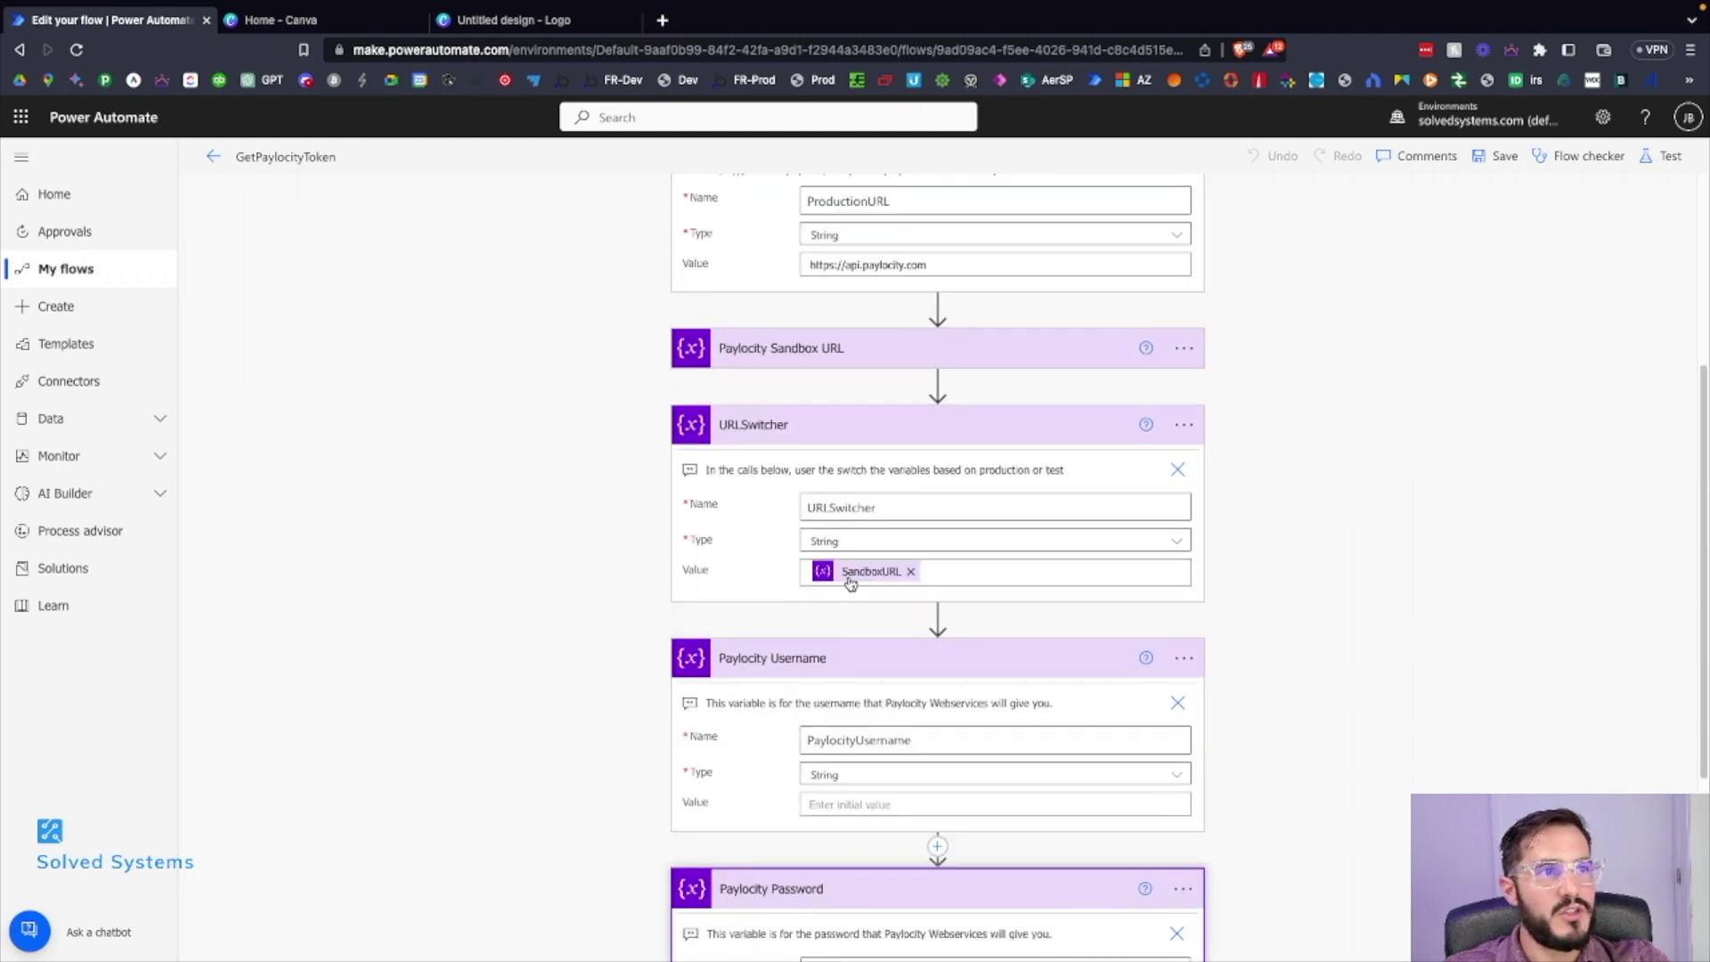
{"action": "scroll", "coordinate": [851, 585], "scroll_direction": "down", "scroll_amount": 2}
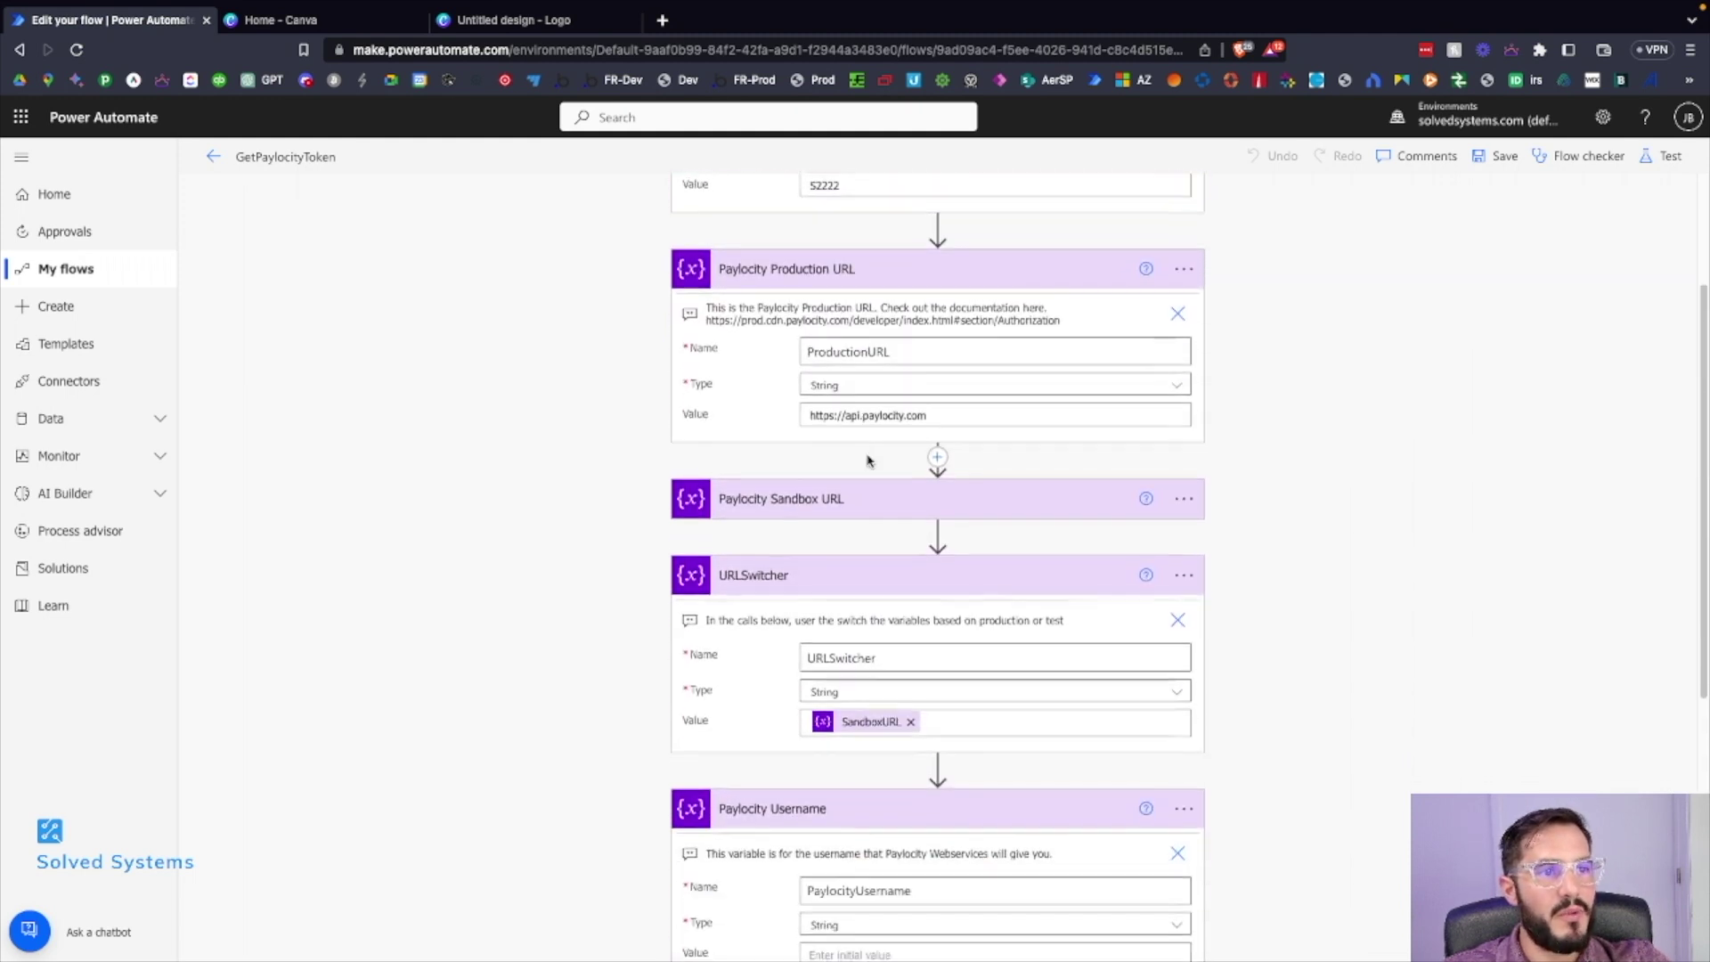
Collapse the URLSwitcher, Paylocity Username and Paylocity Password steps again.
{"action": "left_click", "coordinate": [846, 552]}
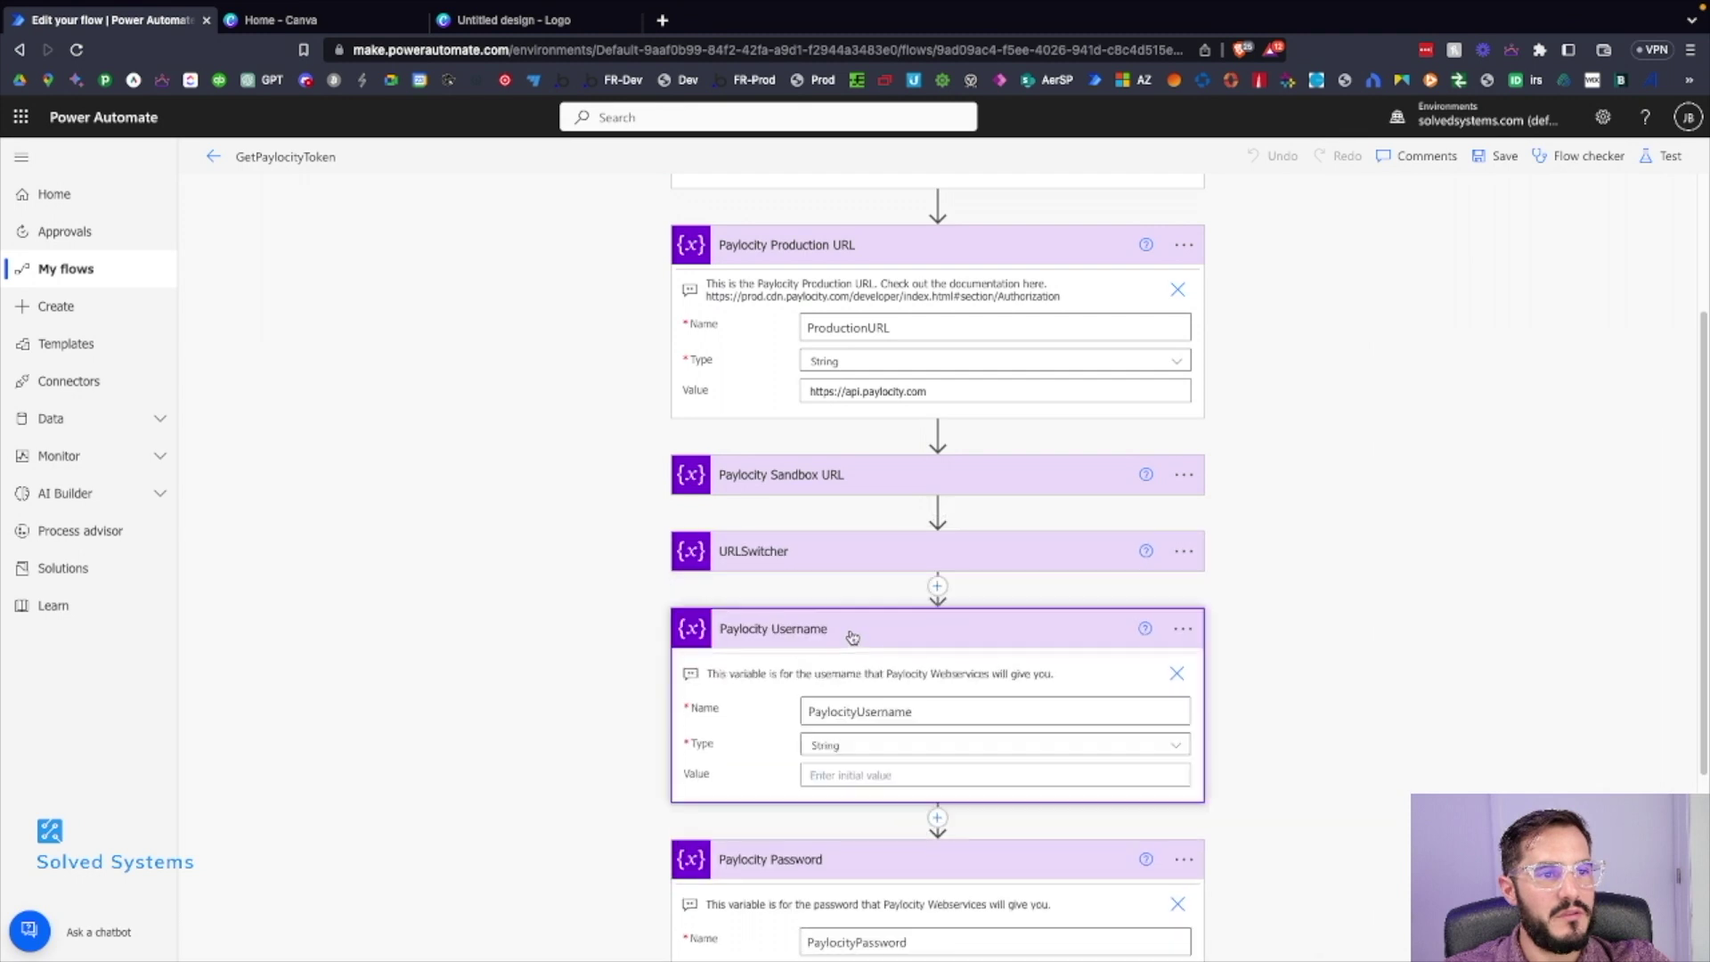
{"action": "left_click", "coordinate": [853, 625]}
{"action": "left_click", "coordinate": [860, 598]}
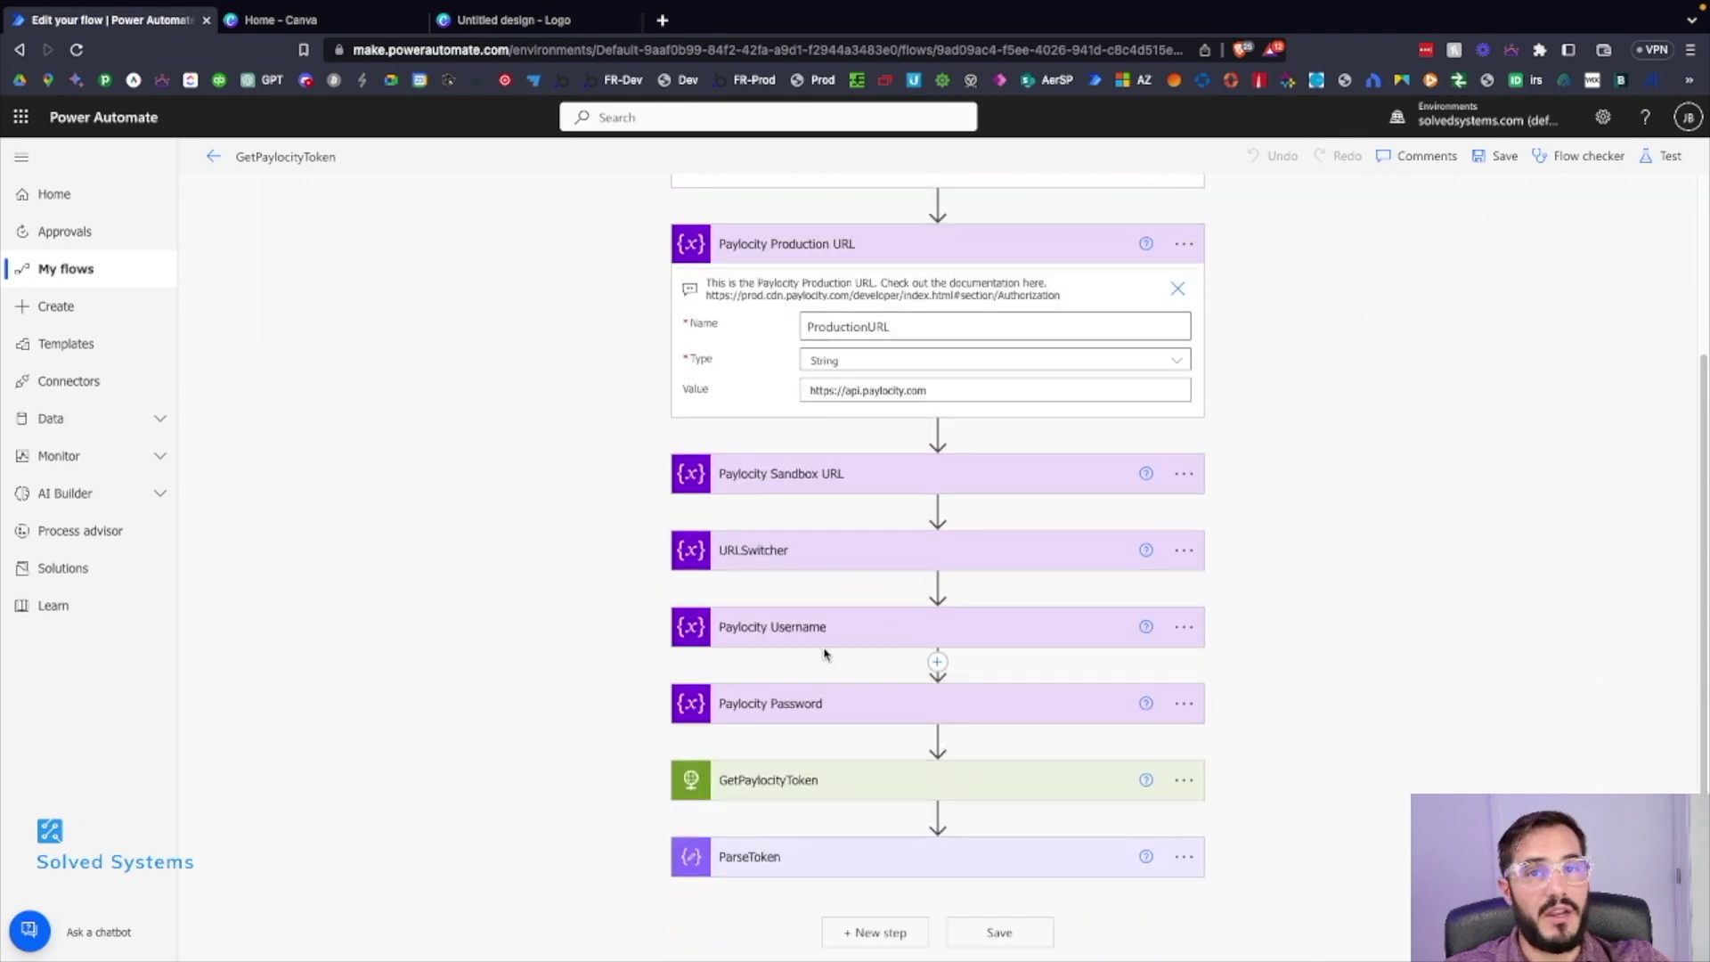
Expand GetPaylocityToken and review its POST method and URLSwitcher/identityServer/connect/token URI.
{"action": "left_click", "coordinate": [882, 780]}
{"action": "scroll", "coordinate": [889, 706], "scroll_direction": "down", "scroll_amount": 3}
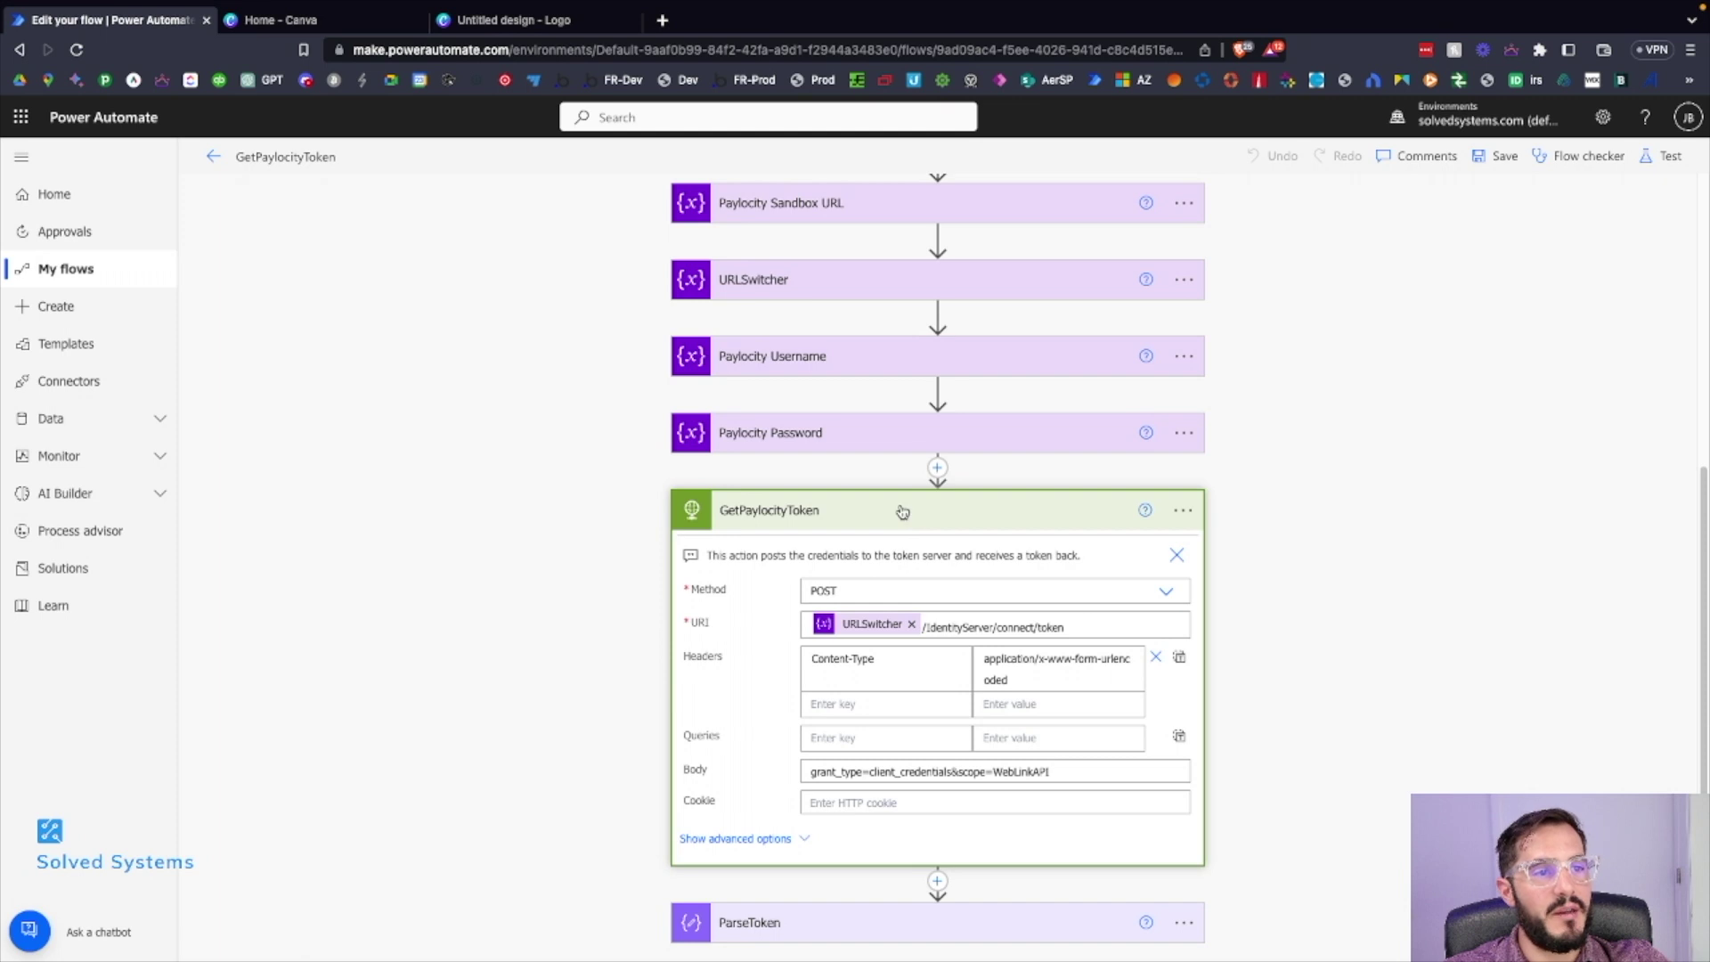
{"action": "left_click", "coordinate": [847, 589]}
{"action": "left_click", "coordinate": [877, 584]}
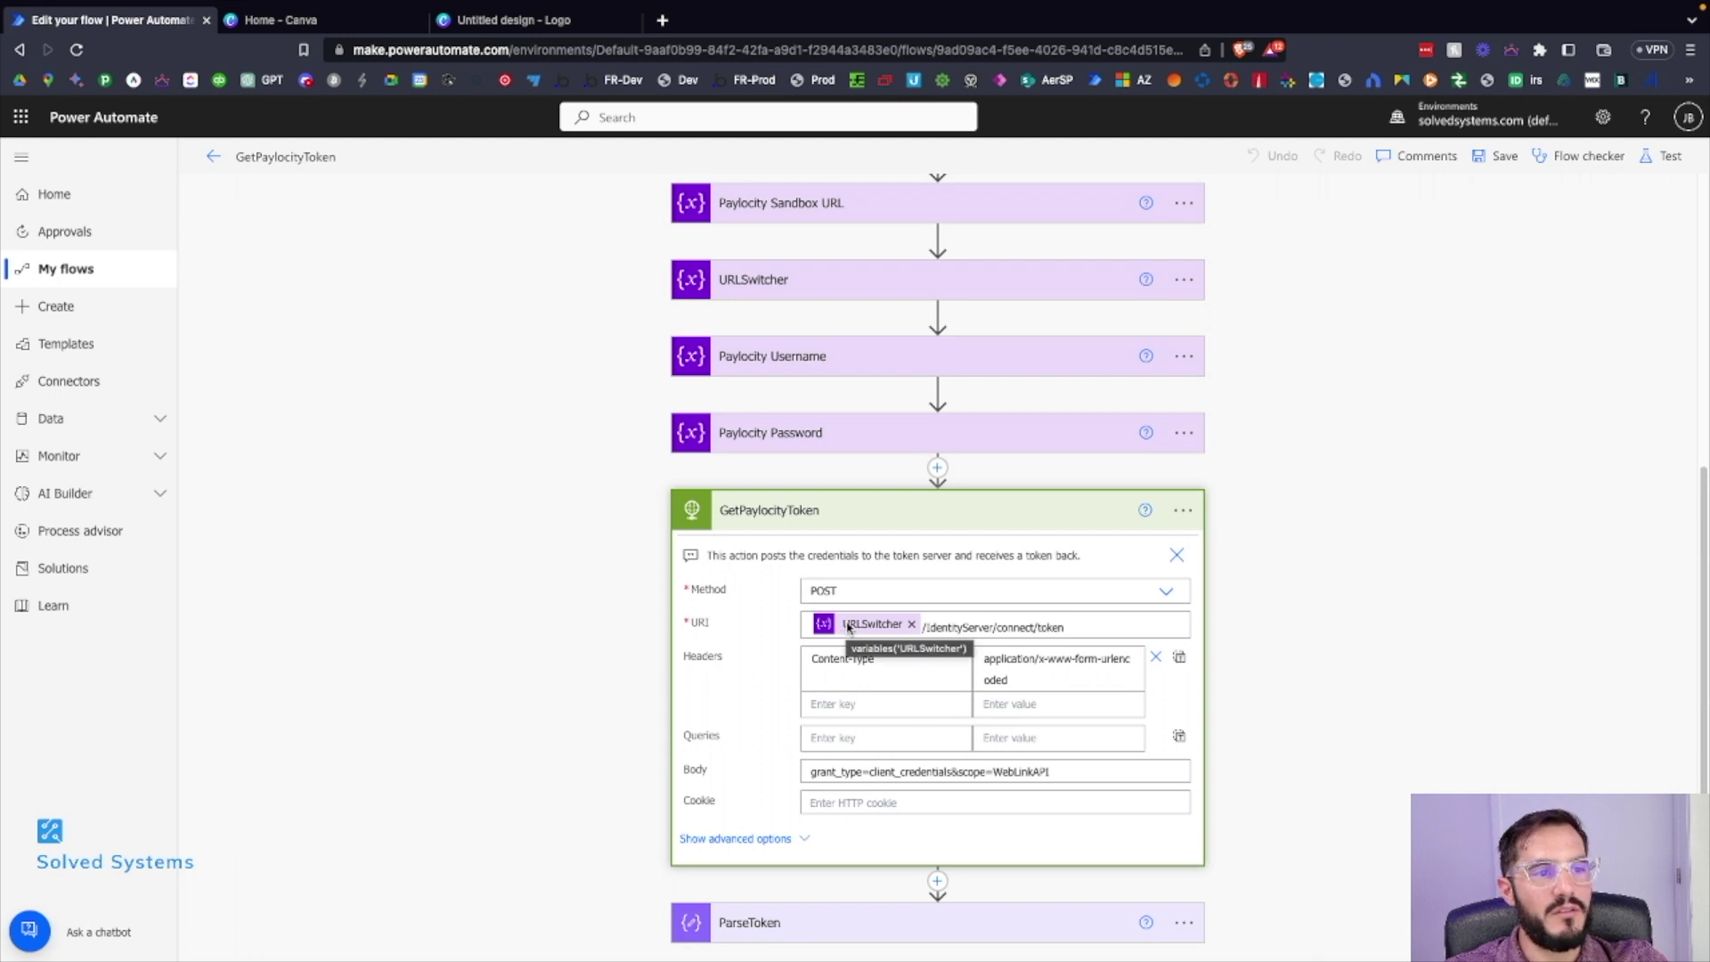
{"action": "scroll", "coordinate": [851, 623], "scroll_direction": "down", "scroll_amount": 1}
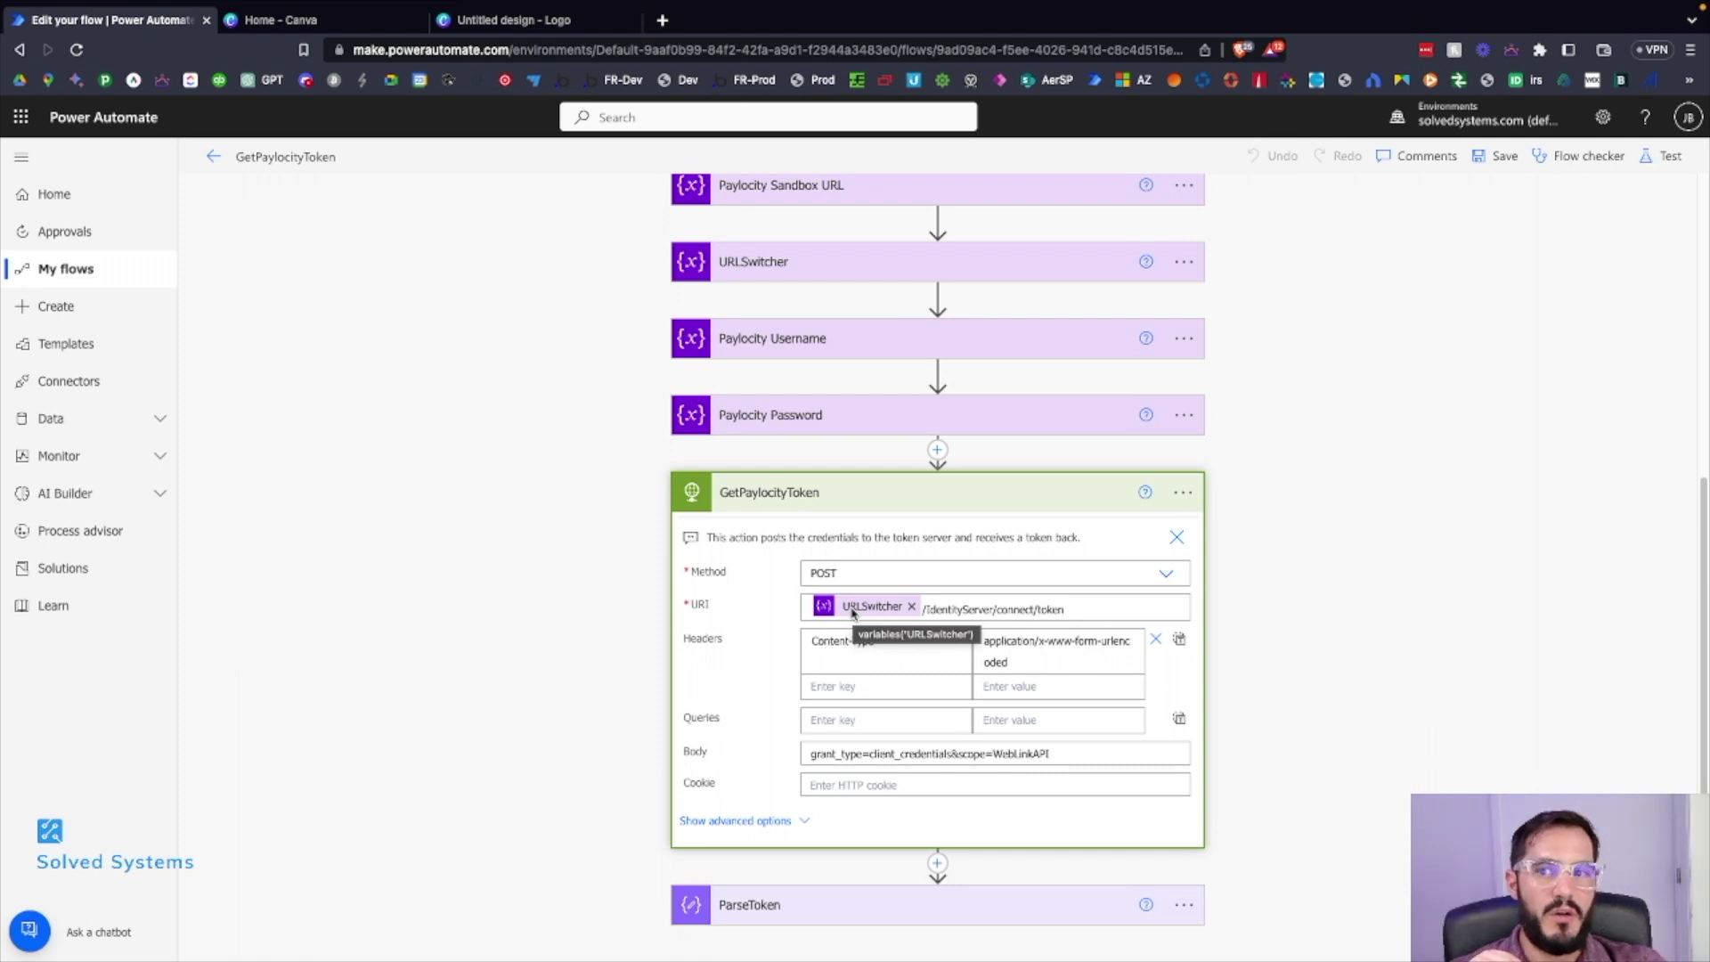
{"action": "left_click", "coordinate": [944, 611]}
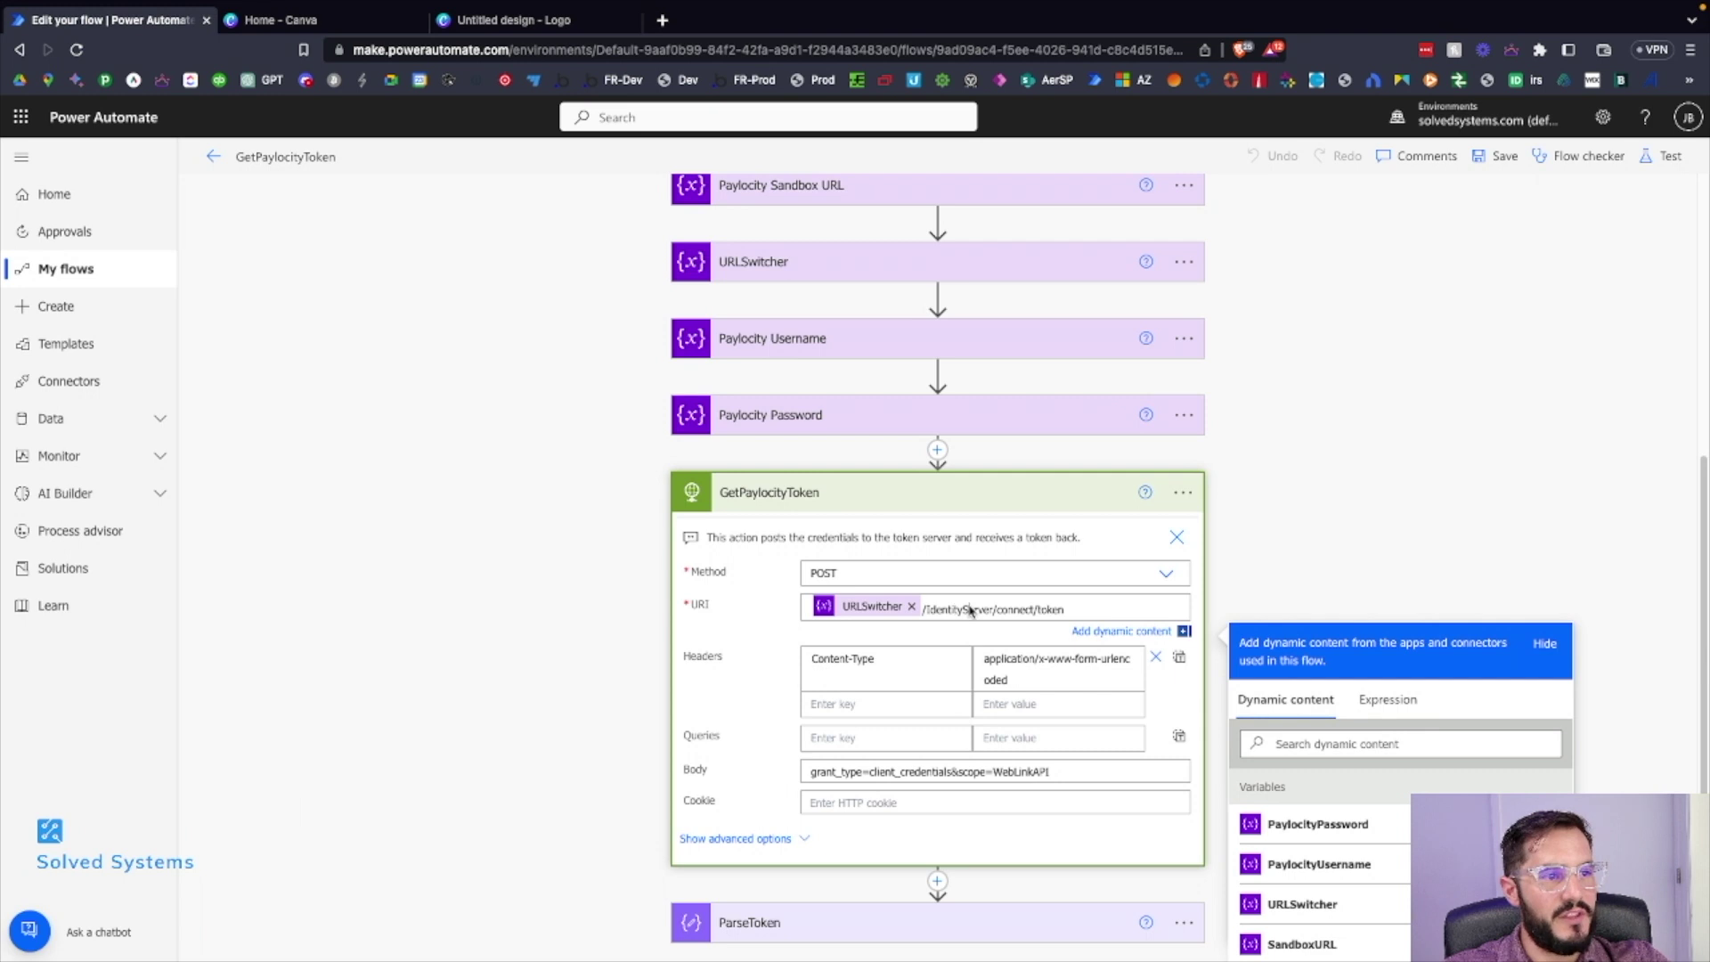
Inspect the HTTP request's Content-Type header.
{"action": "scroll", "coordinate": [980, 623], "scroll_direction": "down", "scroll_amount": 1}
{"action": "left_click", "coordinate": [851, 630]}
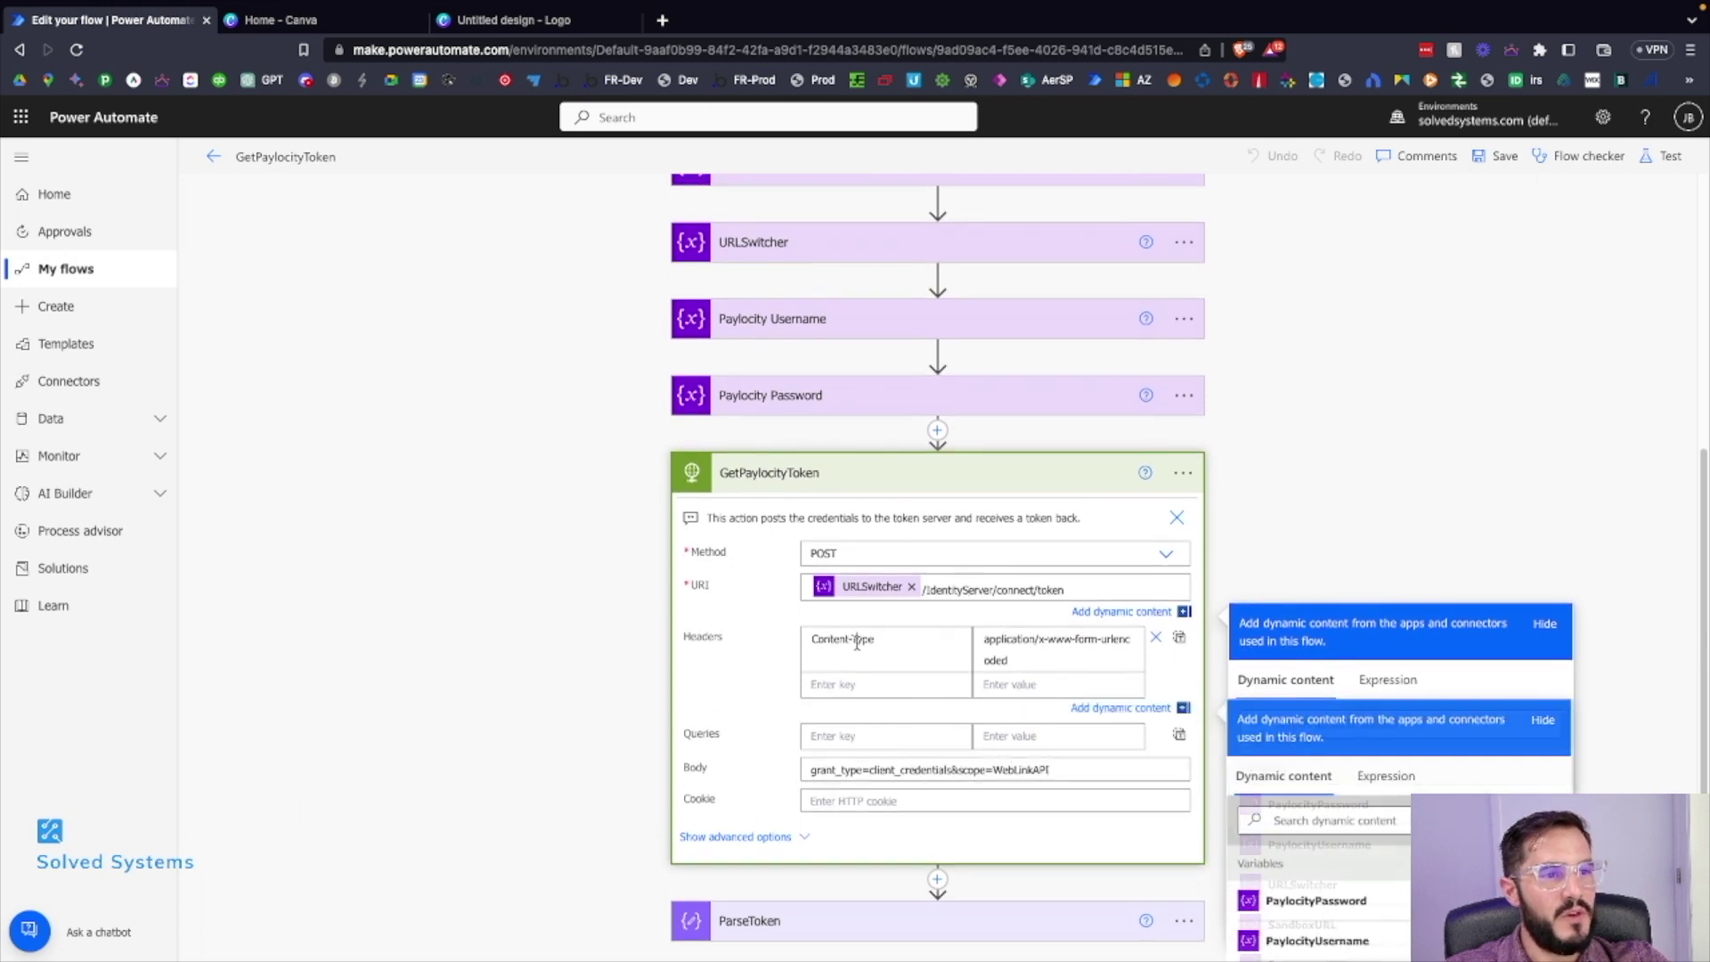
{"action": "scroll", "coordinate": [1039, 659], "scroll_direction": "down", "scroll_amount": 2}
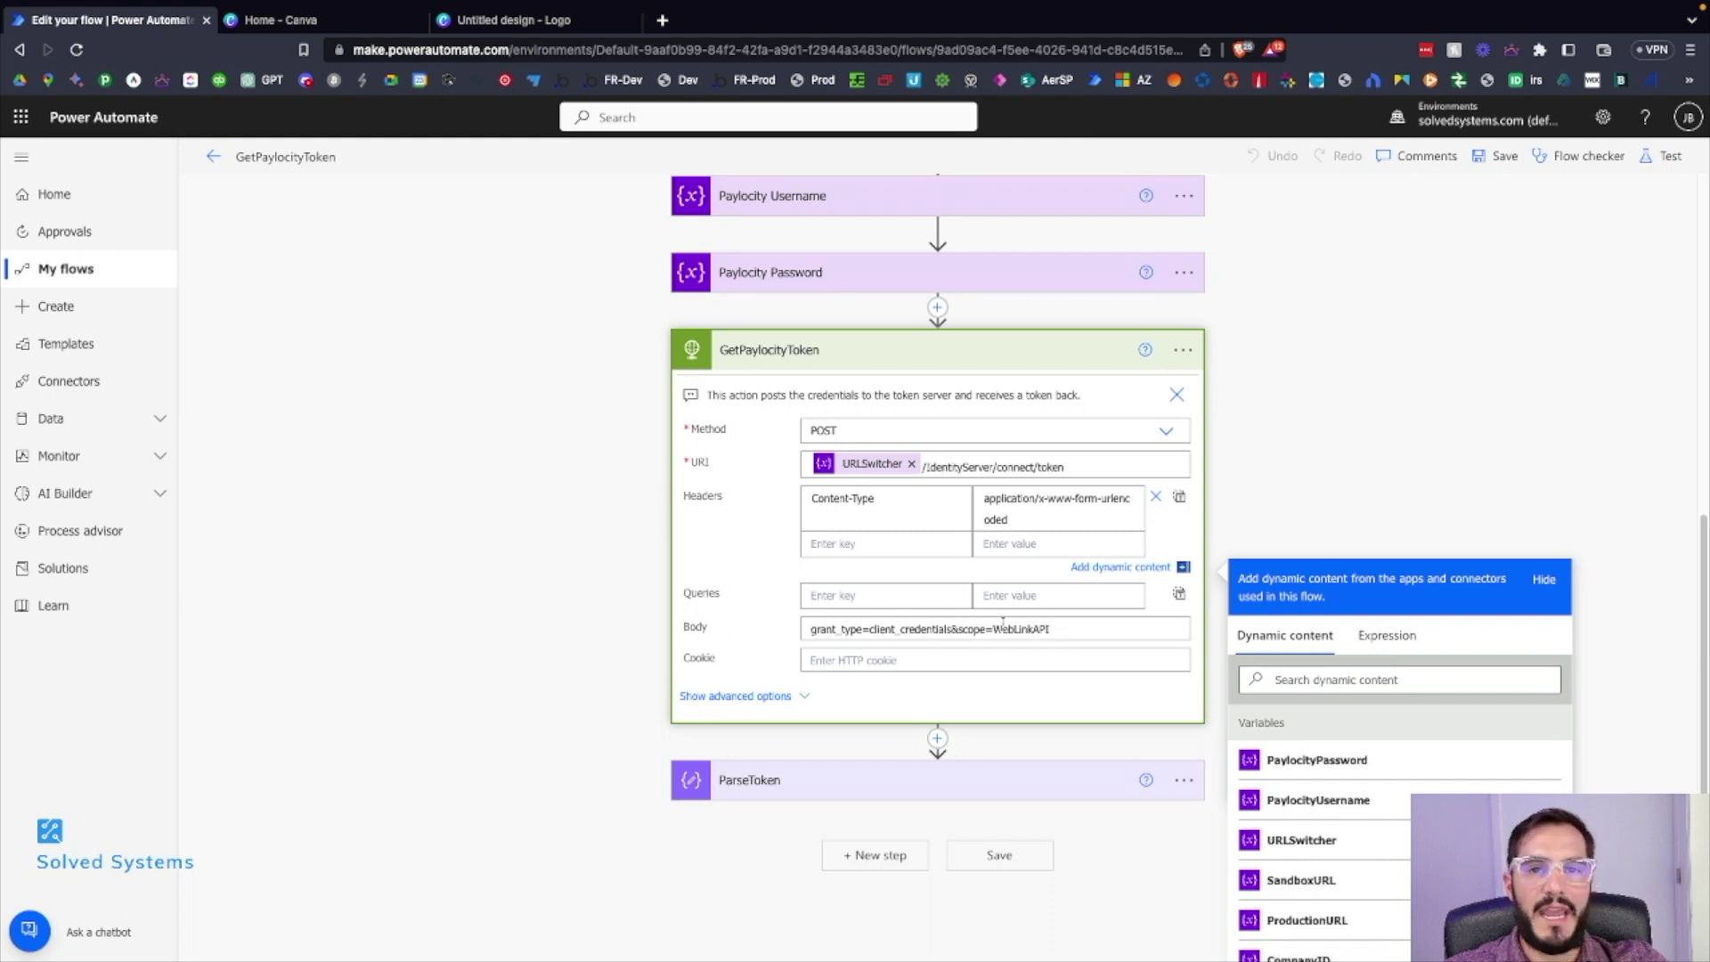
{"action": "scroll", "coordinate": [1002, 627], "scroll_direction": "down", "scroll_amount": 1}
Show advanced options to reveal Basic authentication with the Paylocity username and password variables.
{"action": "left_click", "coordinate": [789, 603]}
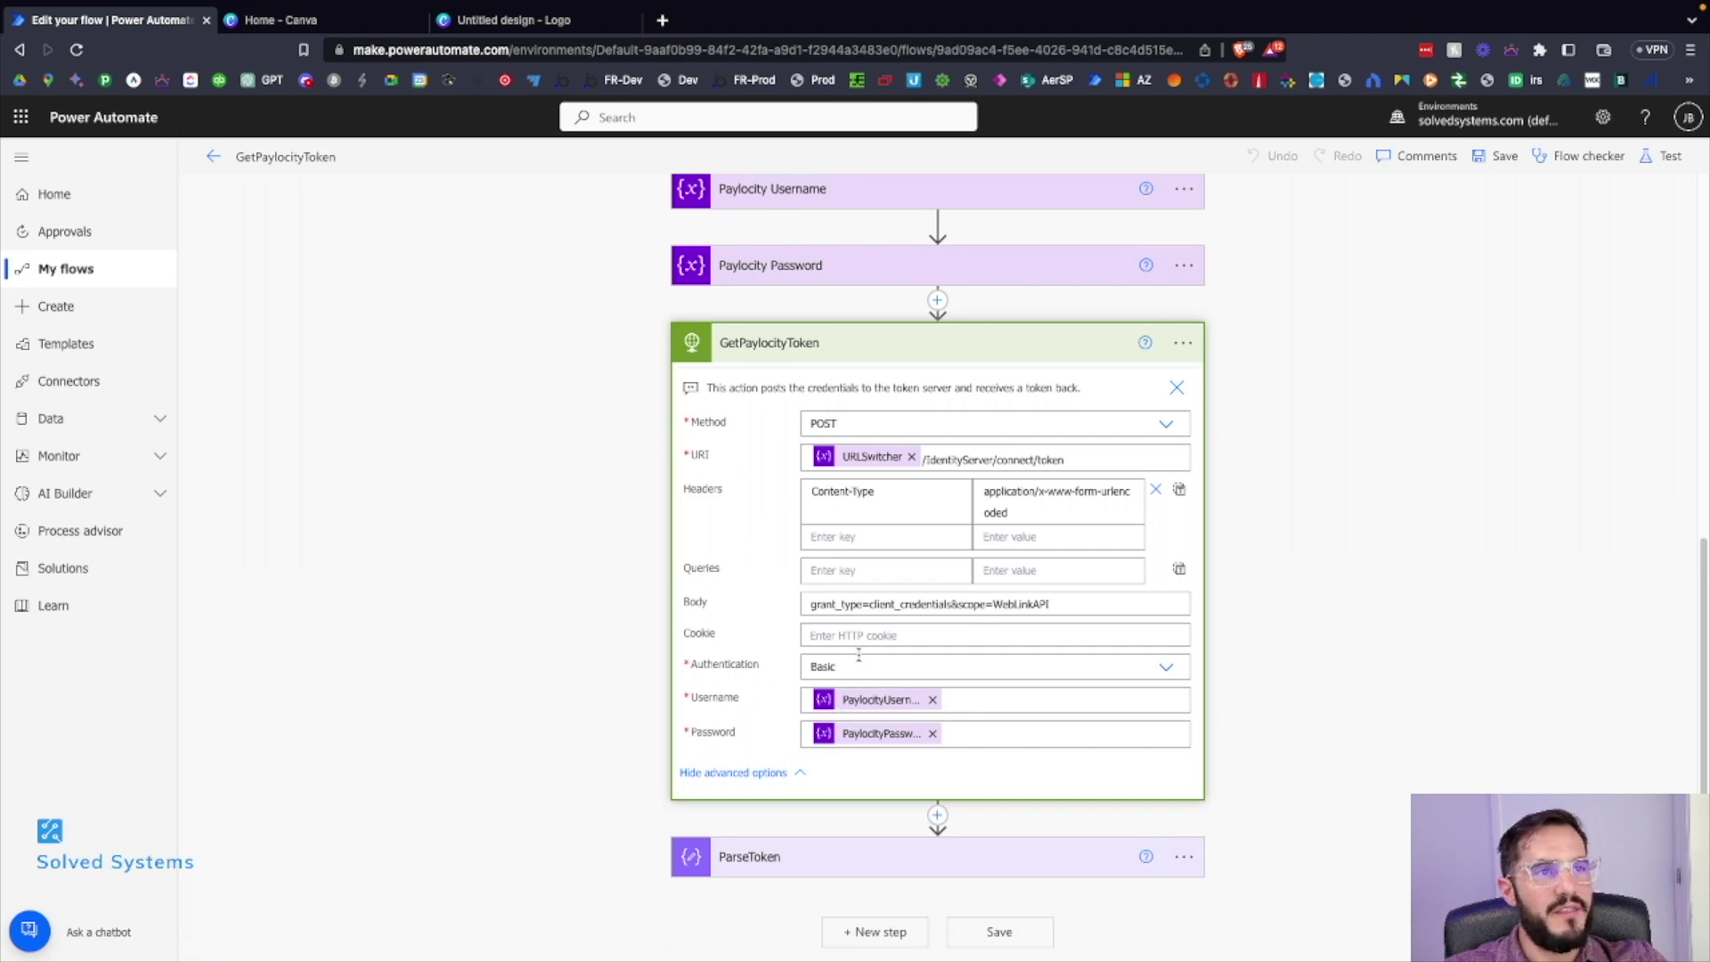
{"action": "scroll", "coordinate": [877, 695], "scroll_direction": "up", "scroll_amount": 2}
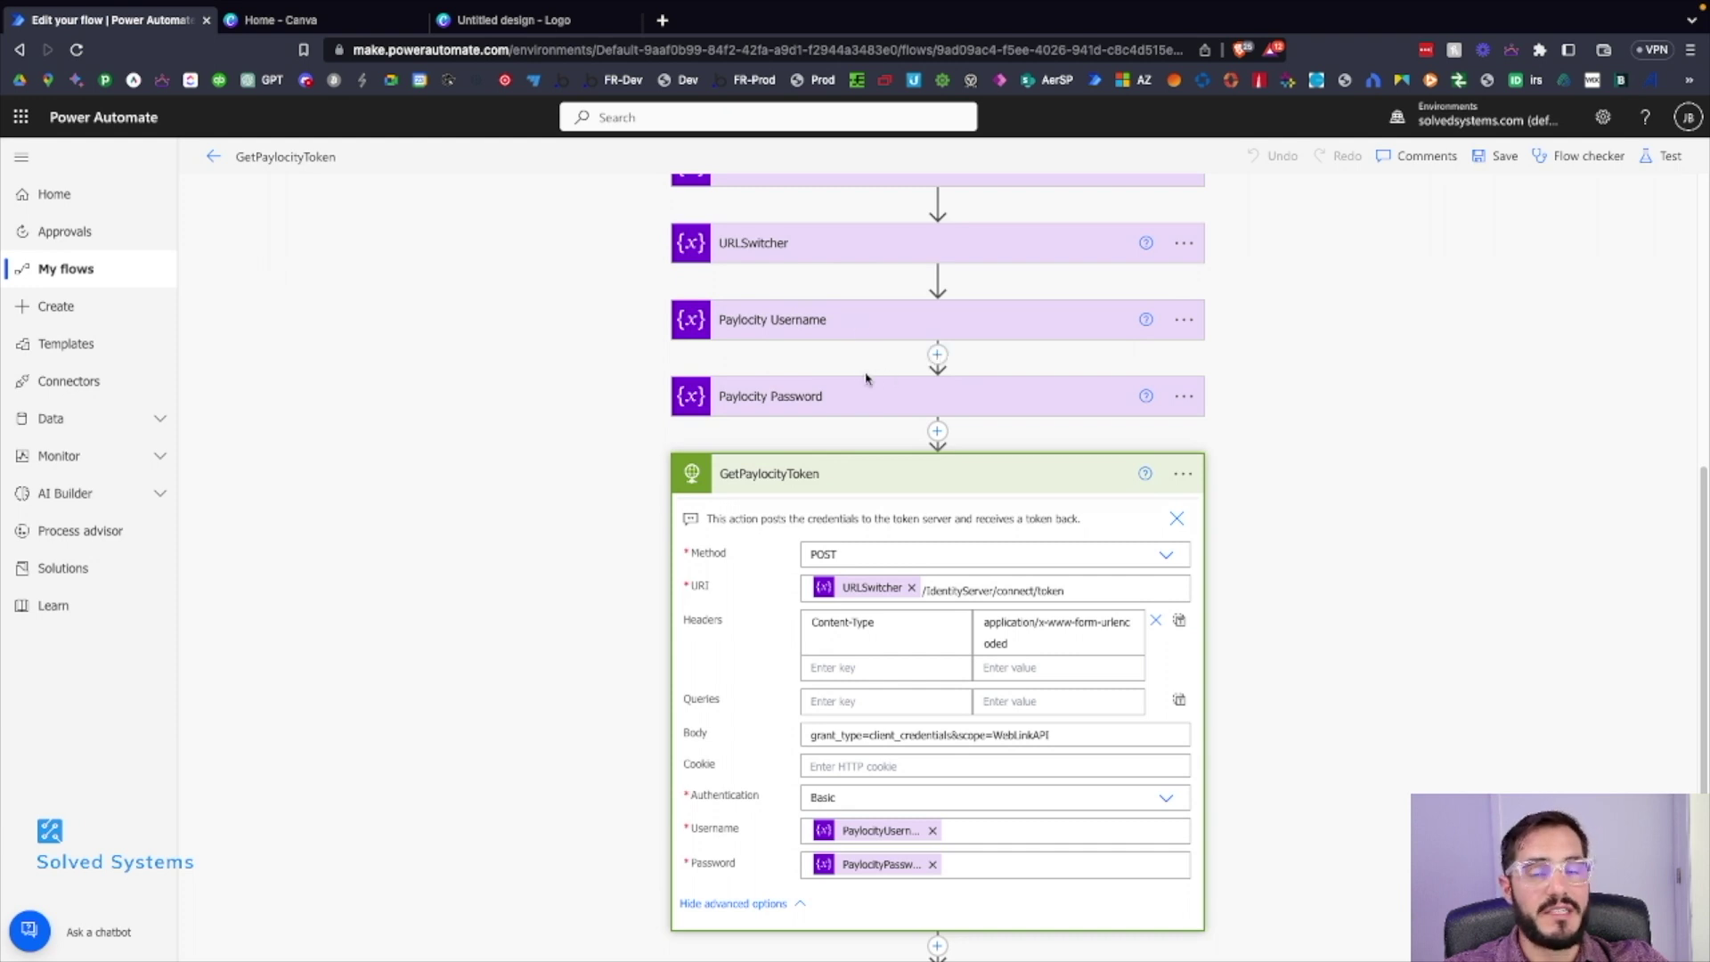
{"action": "scroll", "coordinate": [901, 410], "scroll_direction": "down", "scroll_amount": 1}
{"action": "scroll", "coordinate": [900, 409], "scroll_direction": "up", "scroll_amount": 2}
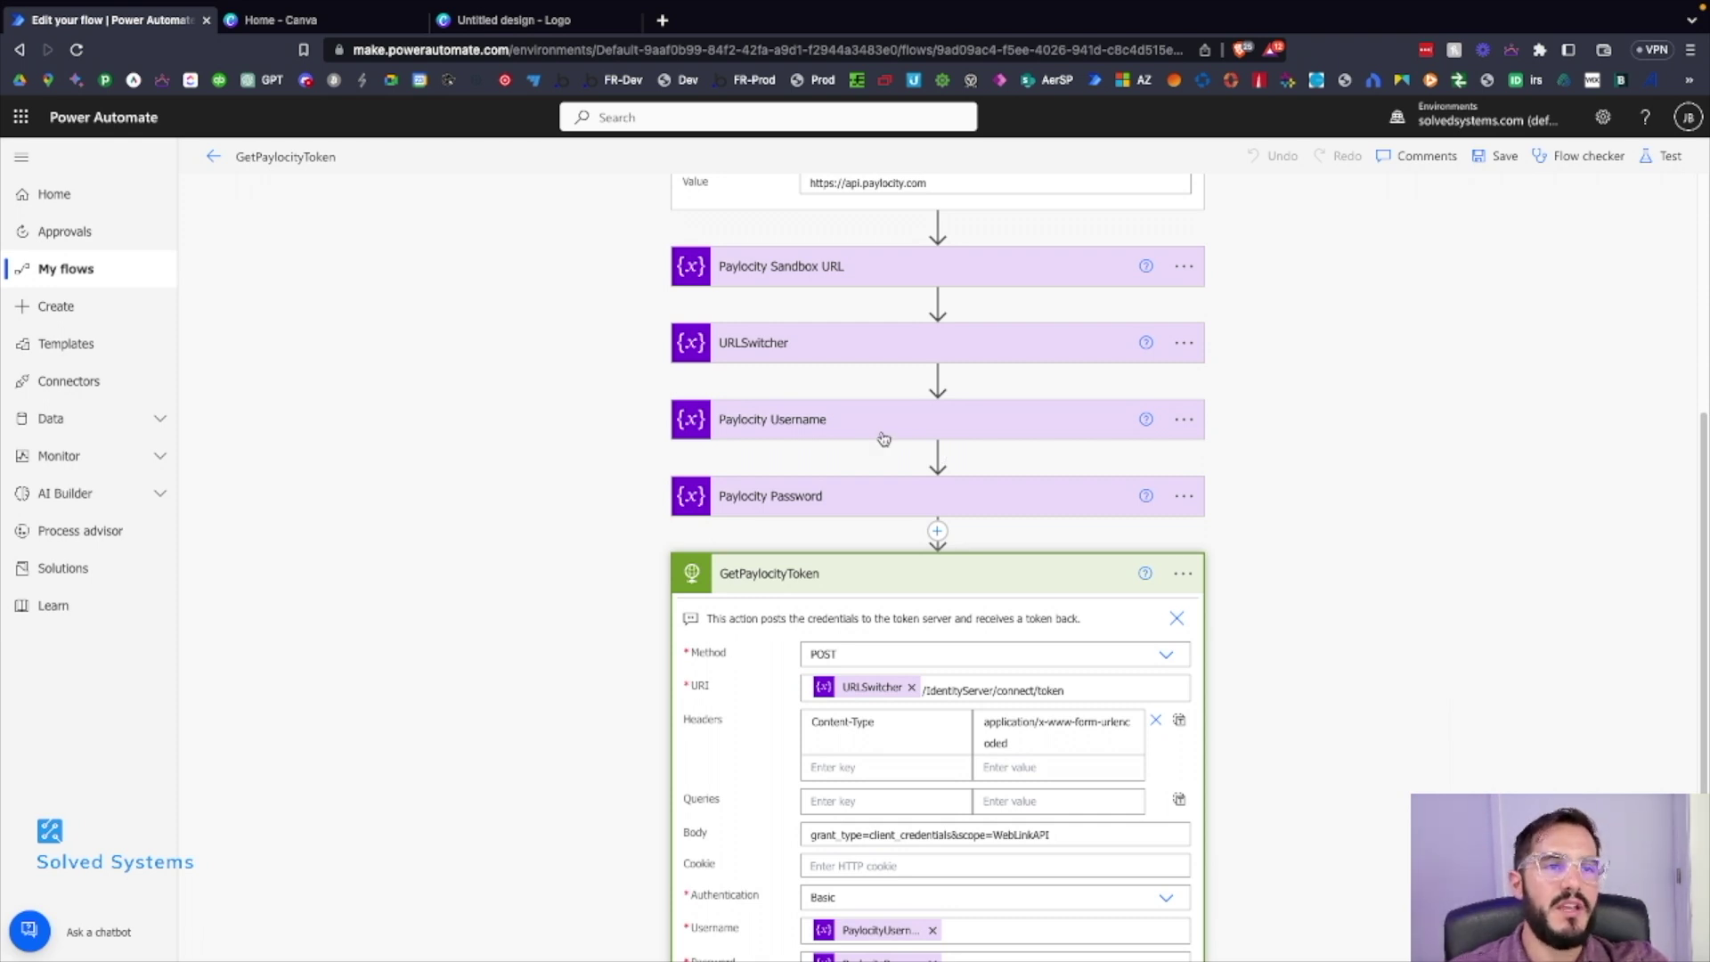
{"action": "scroll", "coordinate": [845, 414], "scroll_direction": "up", "scroll_amount": 1}
{"action": "scroll", "coordinate": [846, 414], "scroll_direction": "down", "scroll_amount": 3}
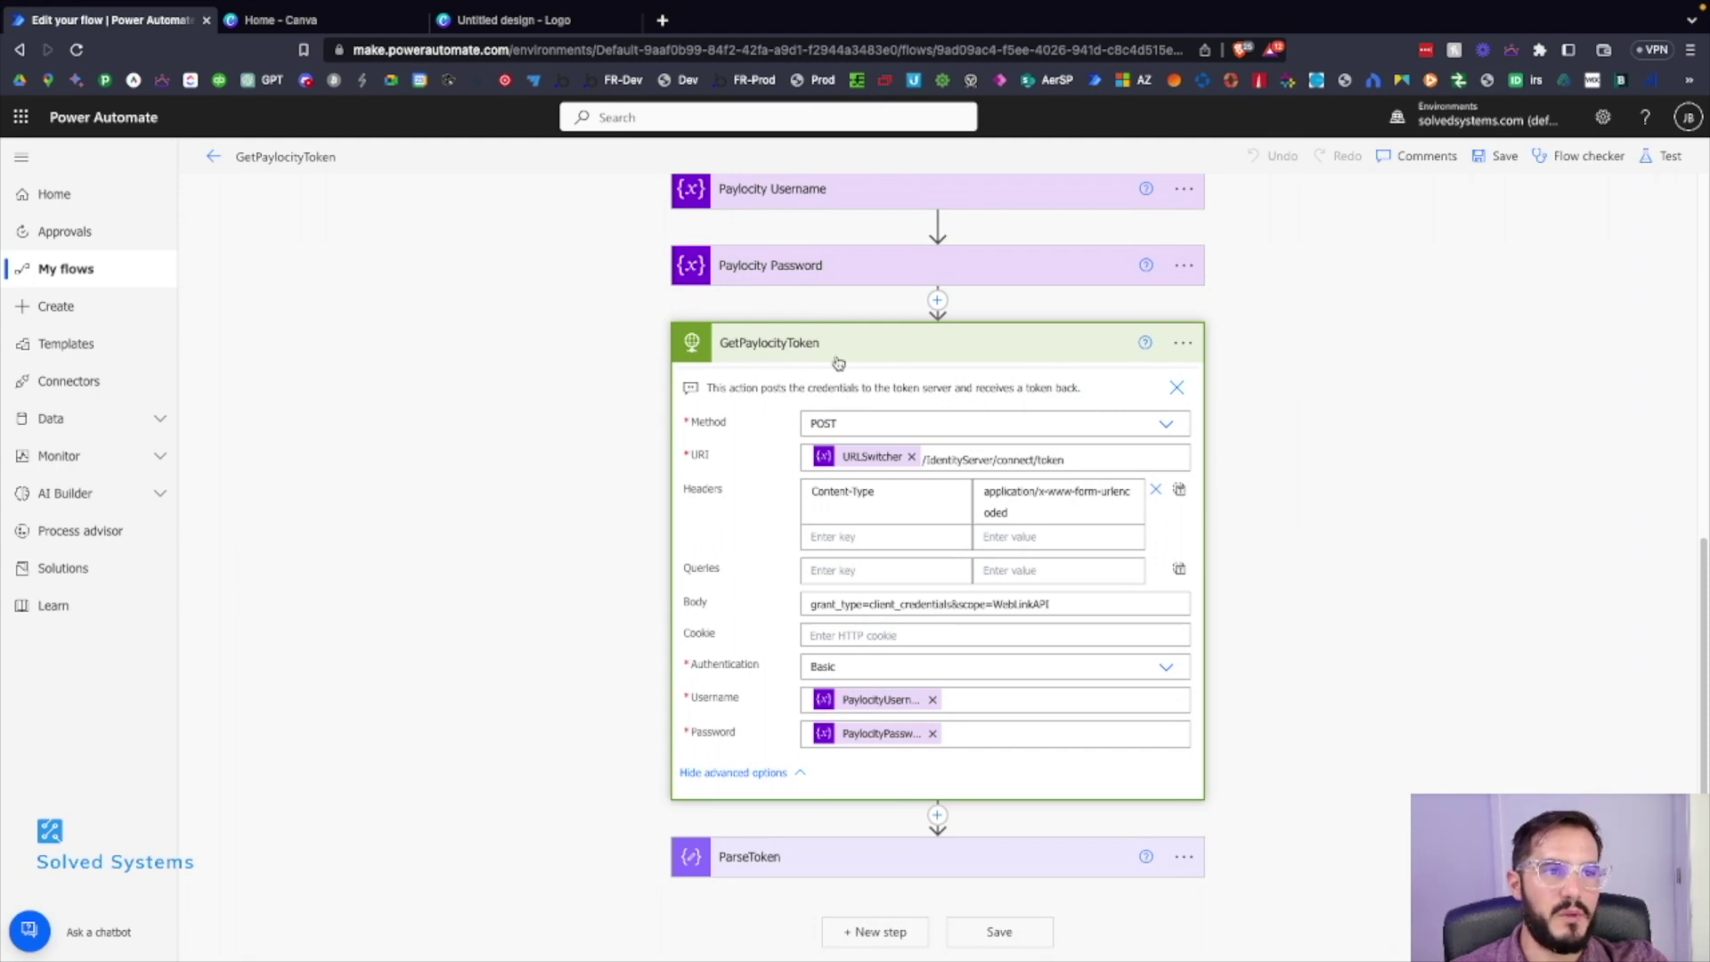
Expand the ParseToken step and focus its Schema box parsing the request Body.
{"action": "left_click", "coordinate": [801, 853]}
{"action": "scroll", "coordinate": [890, 807], "scroll_direction": "down", "scroll_amount": 3}
{"action": "left_click", "coordinate": [855, 669]}
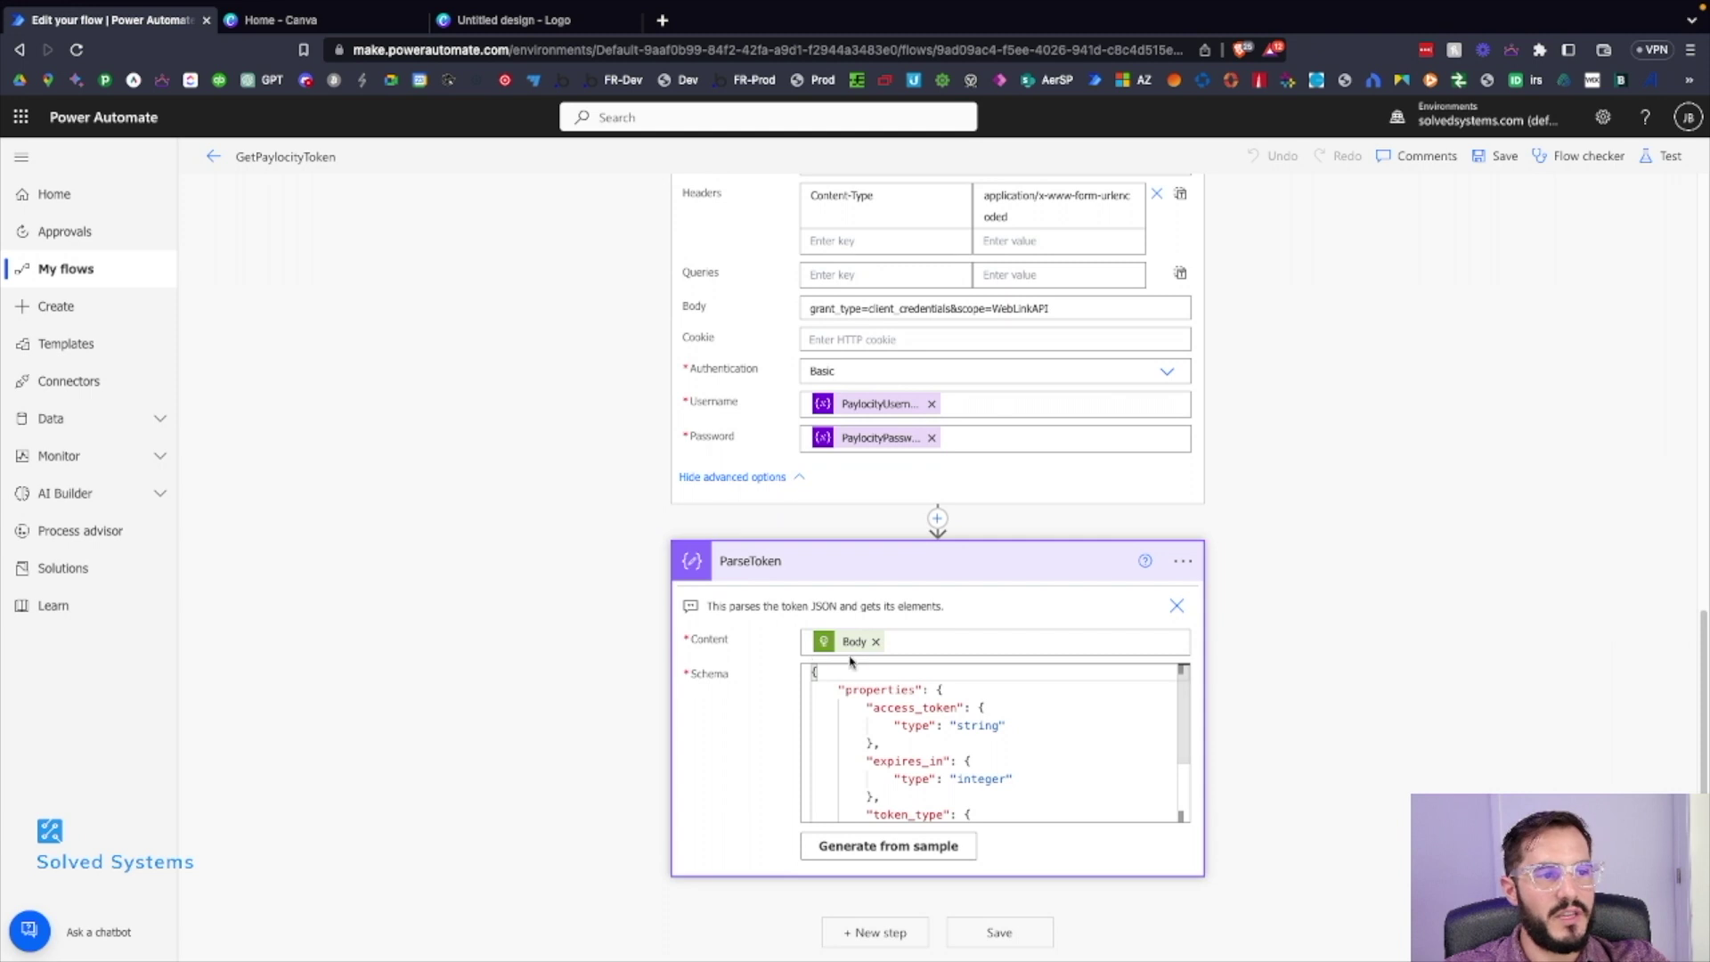
{"action": "scroll", "coordinate": [917, 742], "scroll_direction": "down", "scroll_amount": 2}
{"action": "scroll", "coordinate": [926, 741], "scroll_direction": "up", "scroll_amount": 2}
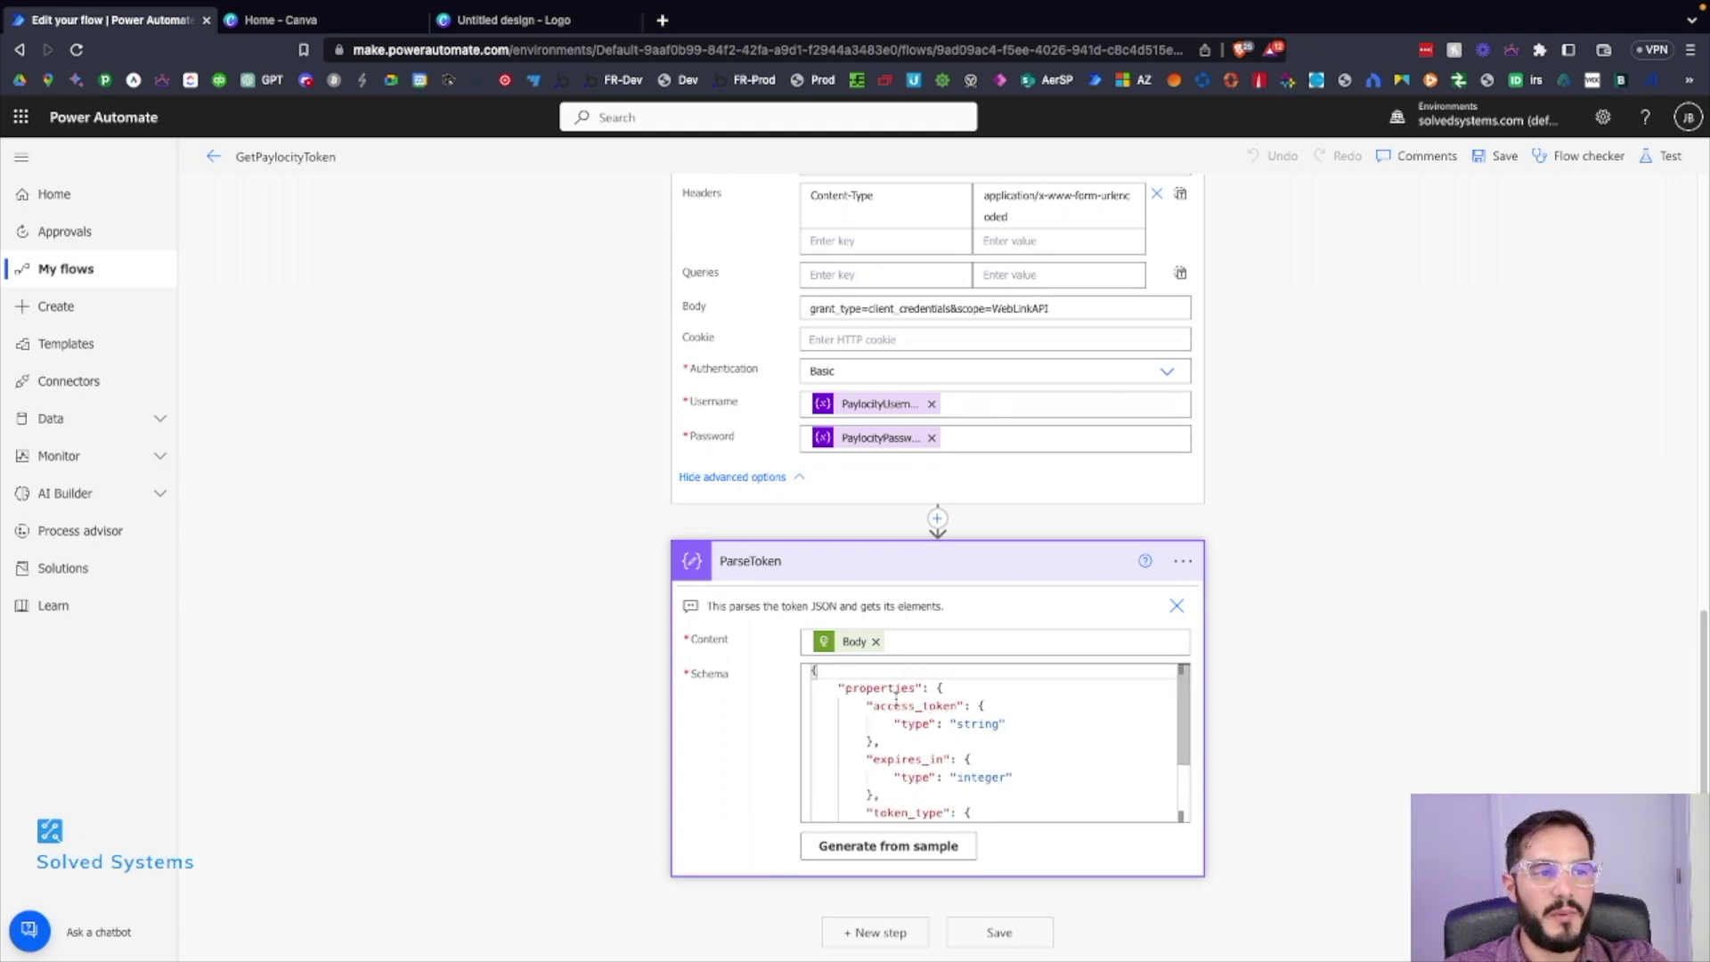
Highlight the access_token, expires_in and token_type properties in the schema.
{"action": "left_click_drag", "start_coordinate": [874, 708], "coordinate": [942, 708]}
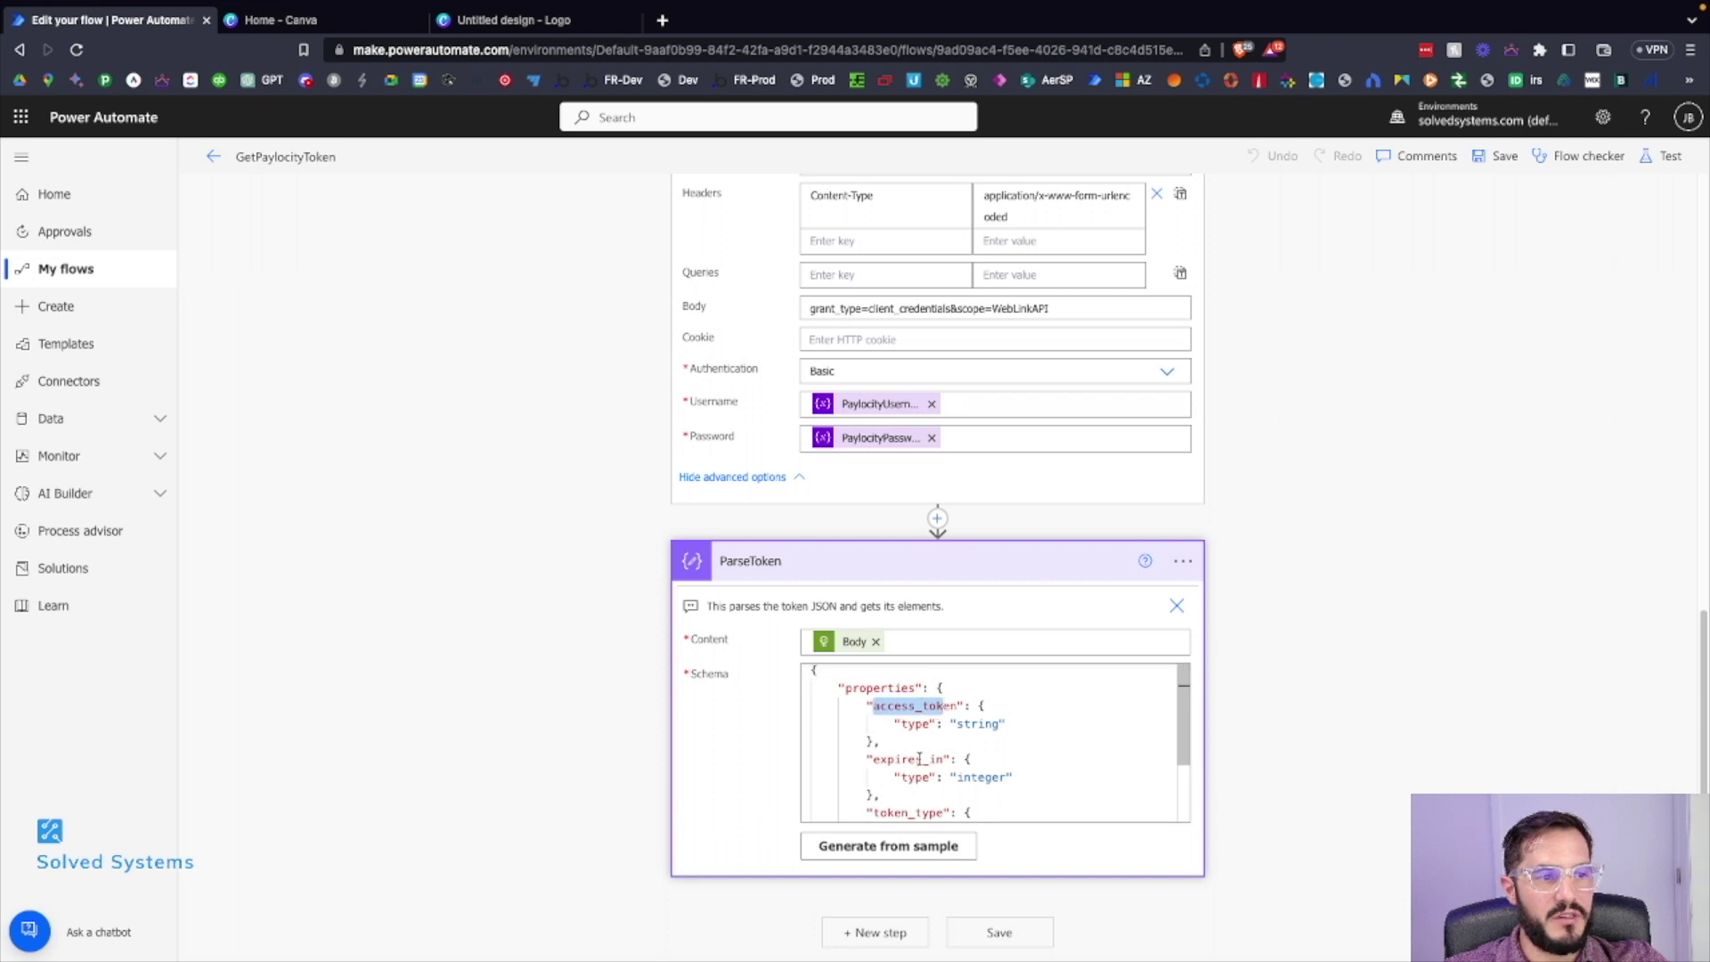
{"action": "scroll", "coordinate": [920, 758], "scroll_direction": "down", "scroll_amount": 2}
{"action": "scroll", "coordinate": [919, 759], "scroll_direction": "up", "scroll_amount": 2}
{"action": "left_click_drag", "start_coordinate": [866, 760], "coordinate": [980, 766]}
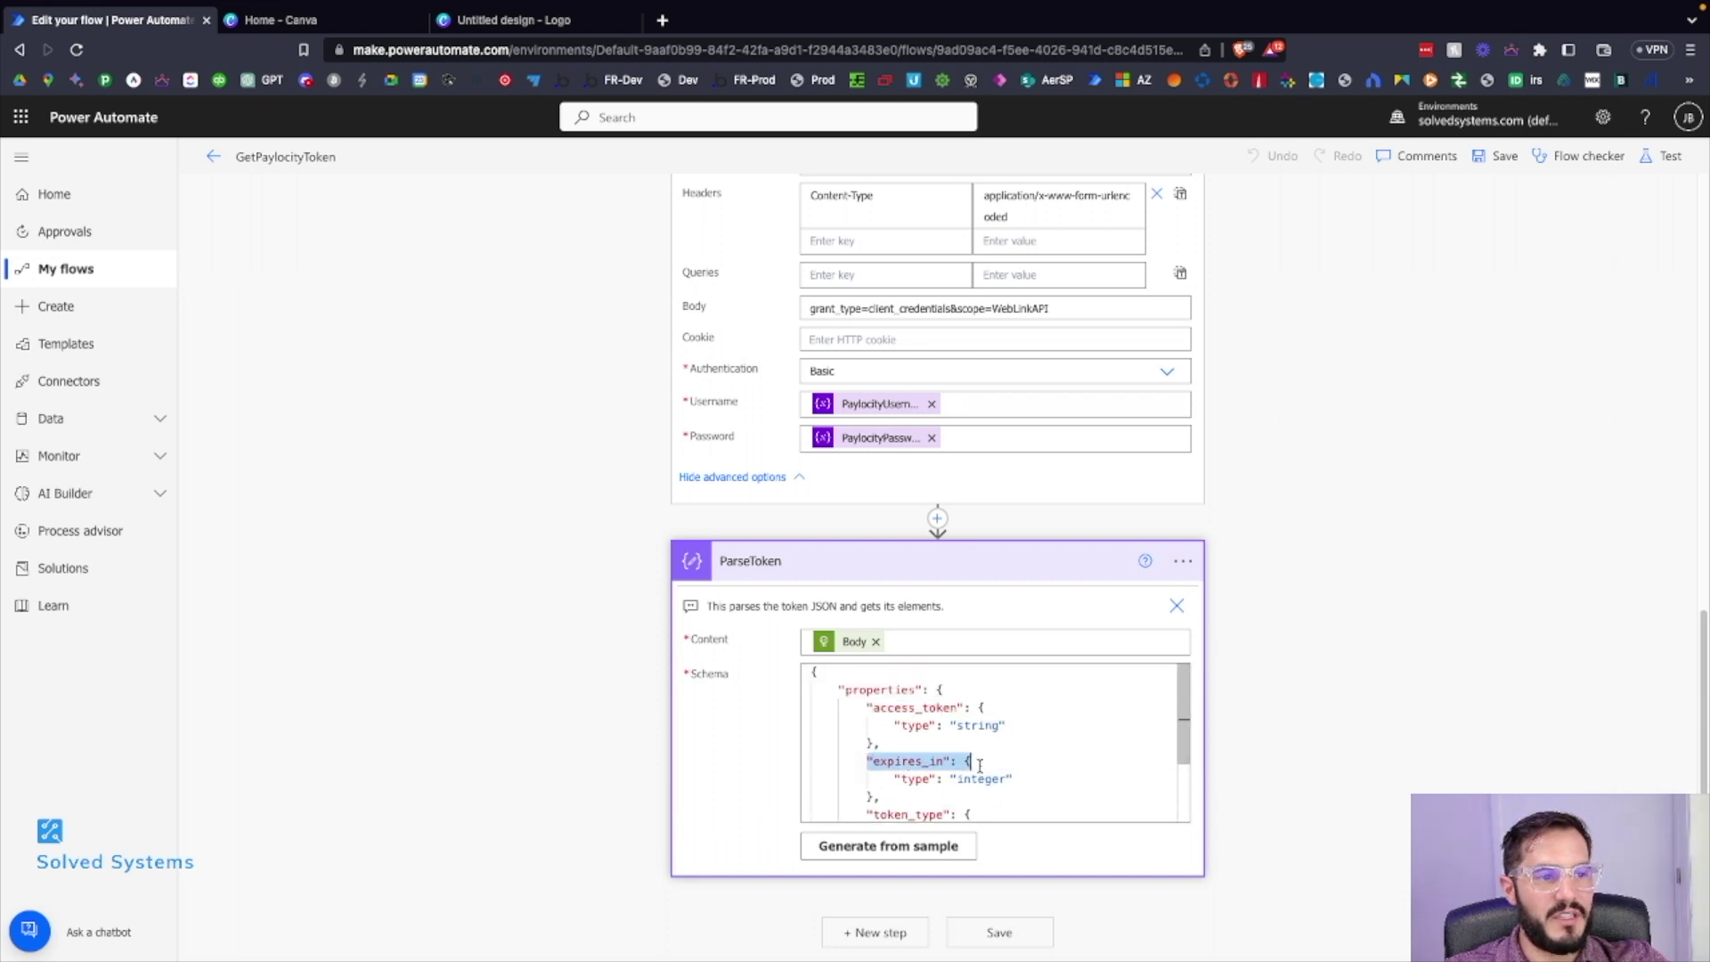
{"action": "scroll", "coordinate": [975, 765], "scroll_direction": "down", "scroll_amount": 2}
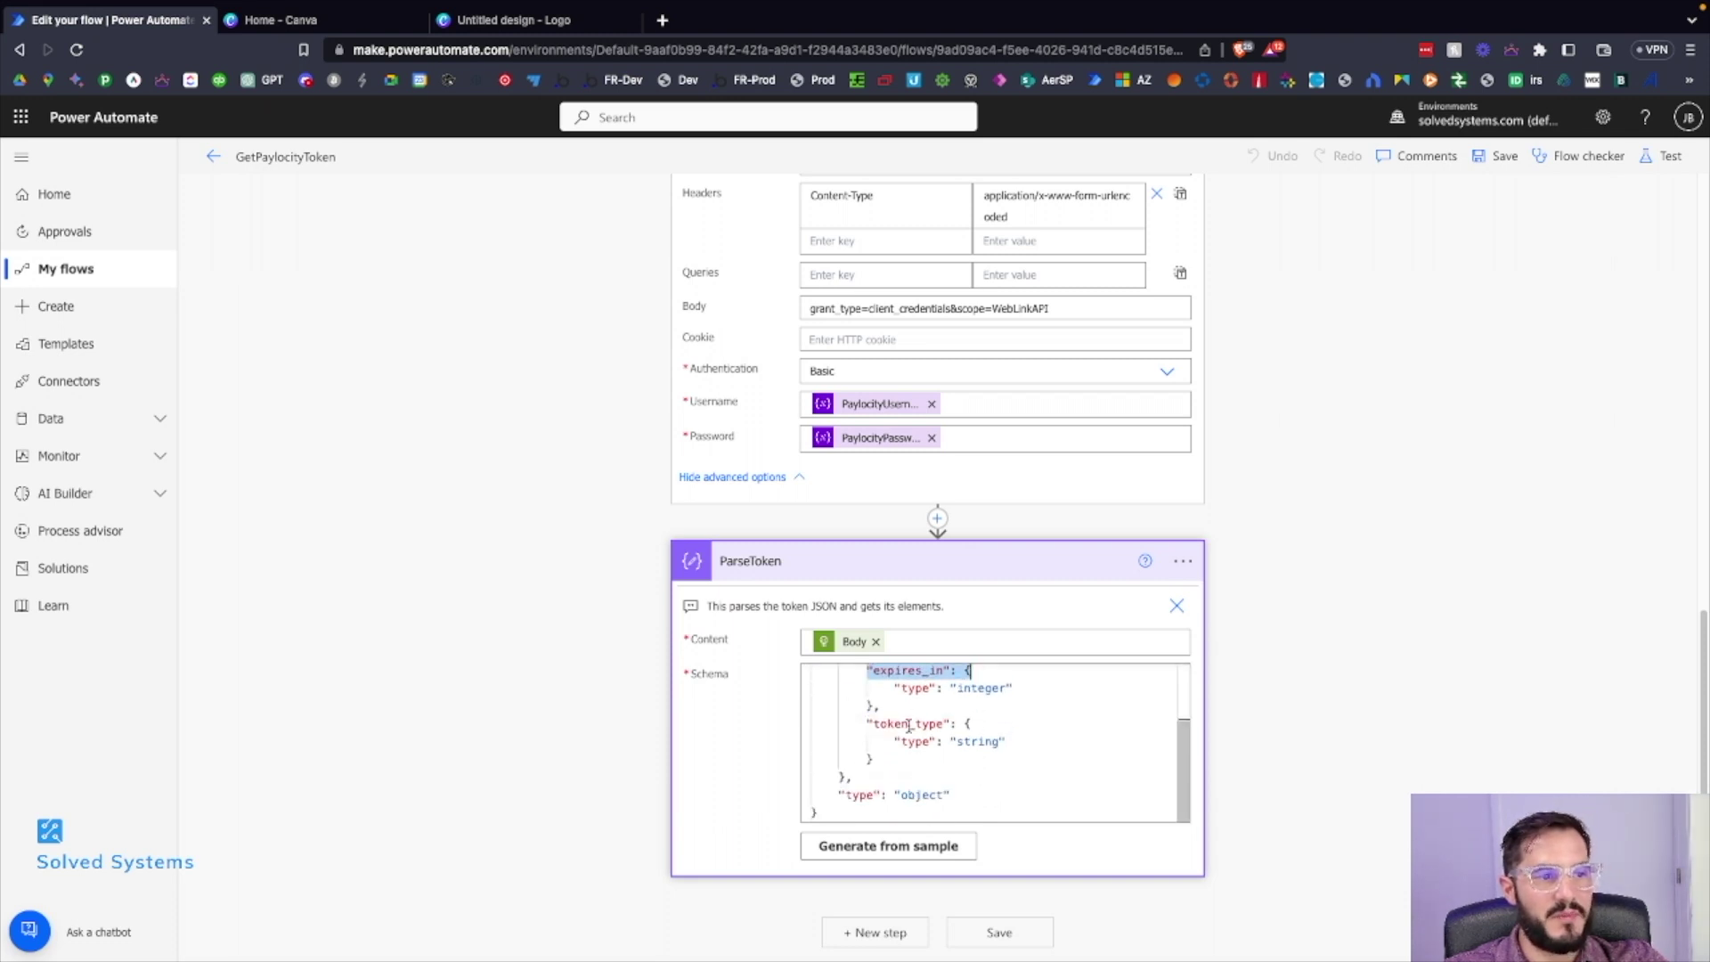
{"action": "left_click_drag", "start_coordinate": [867, 723], "coordinate": [949, 723]}
{"action": "scroll", "coordinate": [917, 730], "scroll_direction": "up", "scroll_amount": 2}
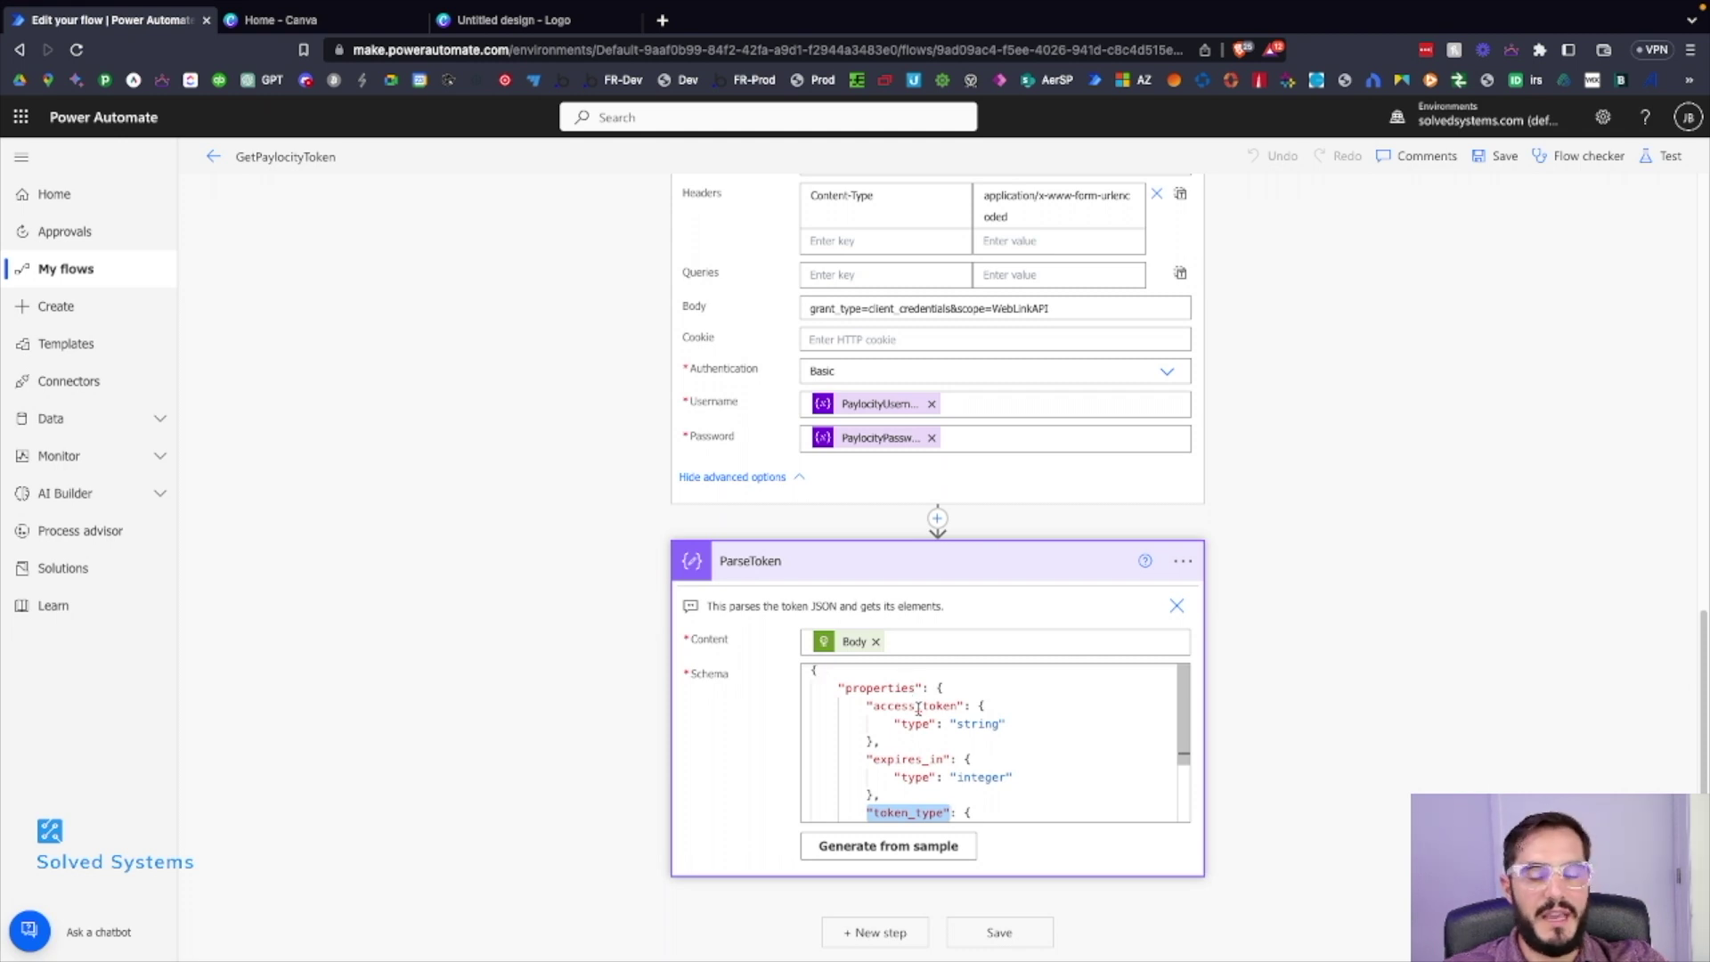
{"action": "scroll", "coordinate": [918, 710], "scroll_direction": "down", "scroll_amount": 1}
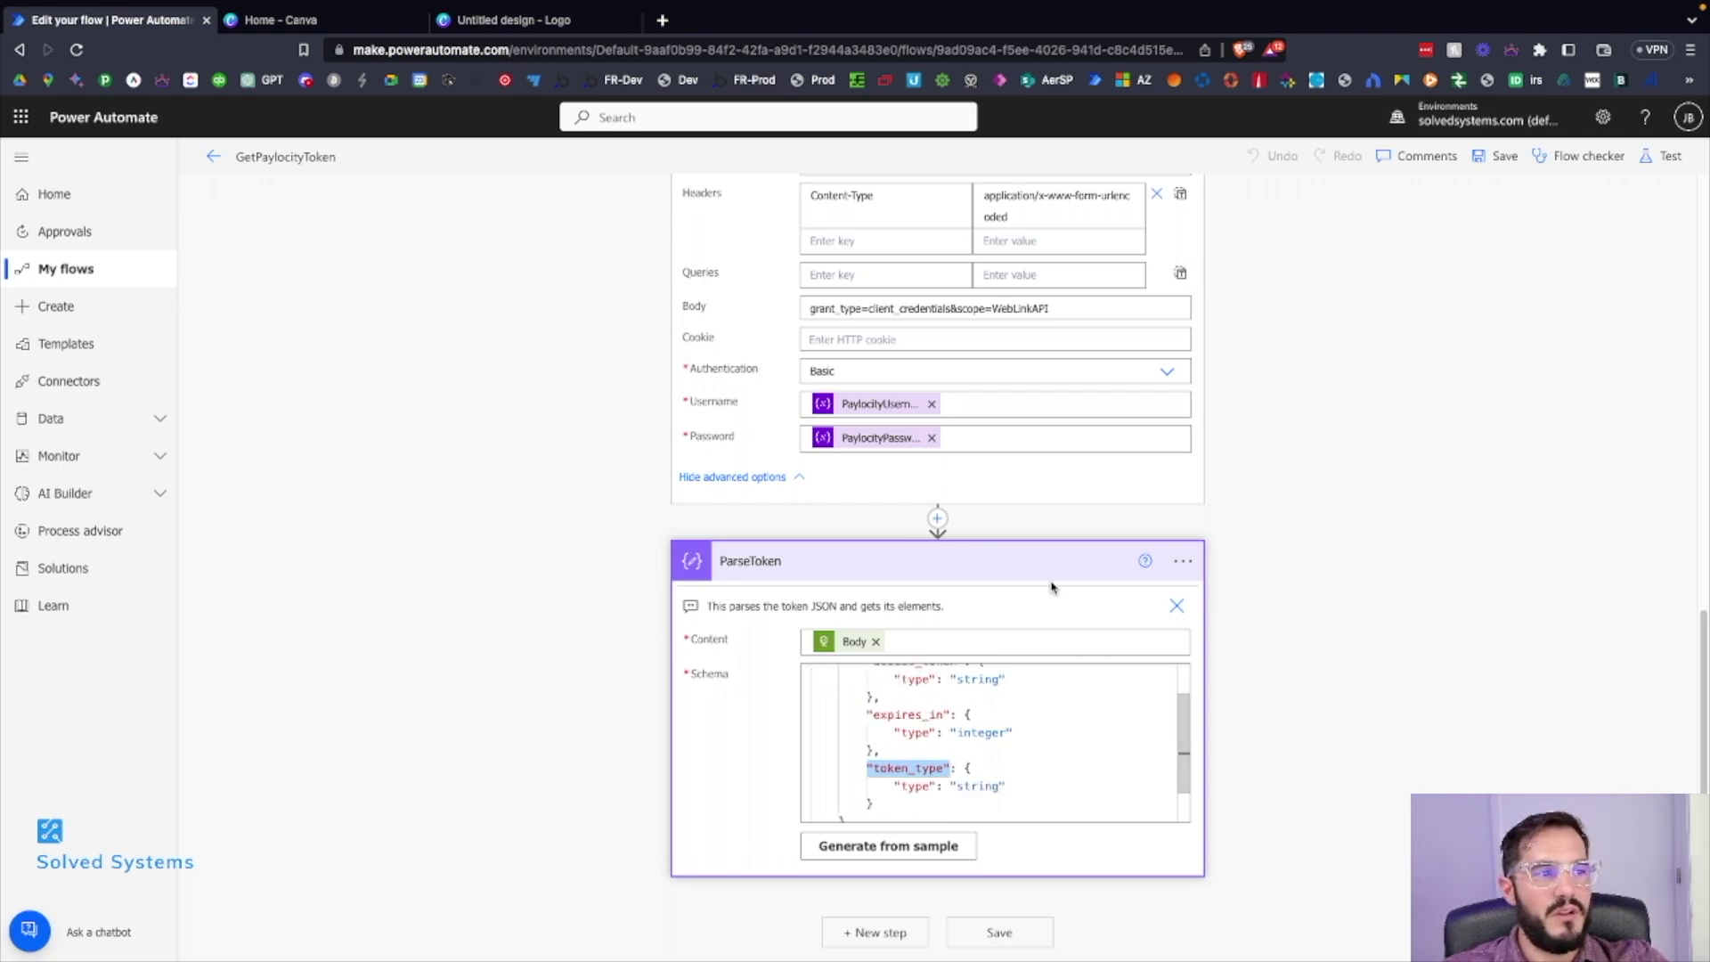
Collapse the ParseToken and GetPaylocityToken cards.
{"action": "left_click", "coordinate": [1053, 581]}
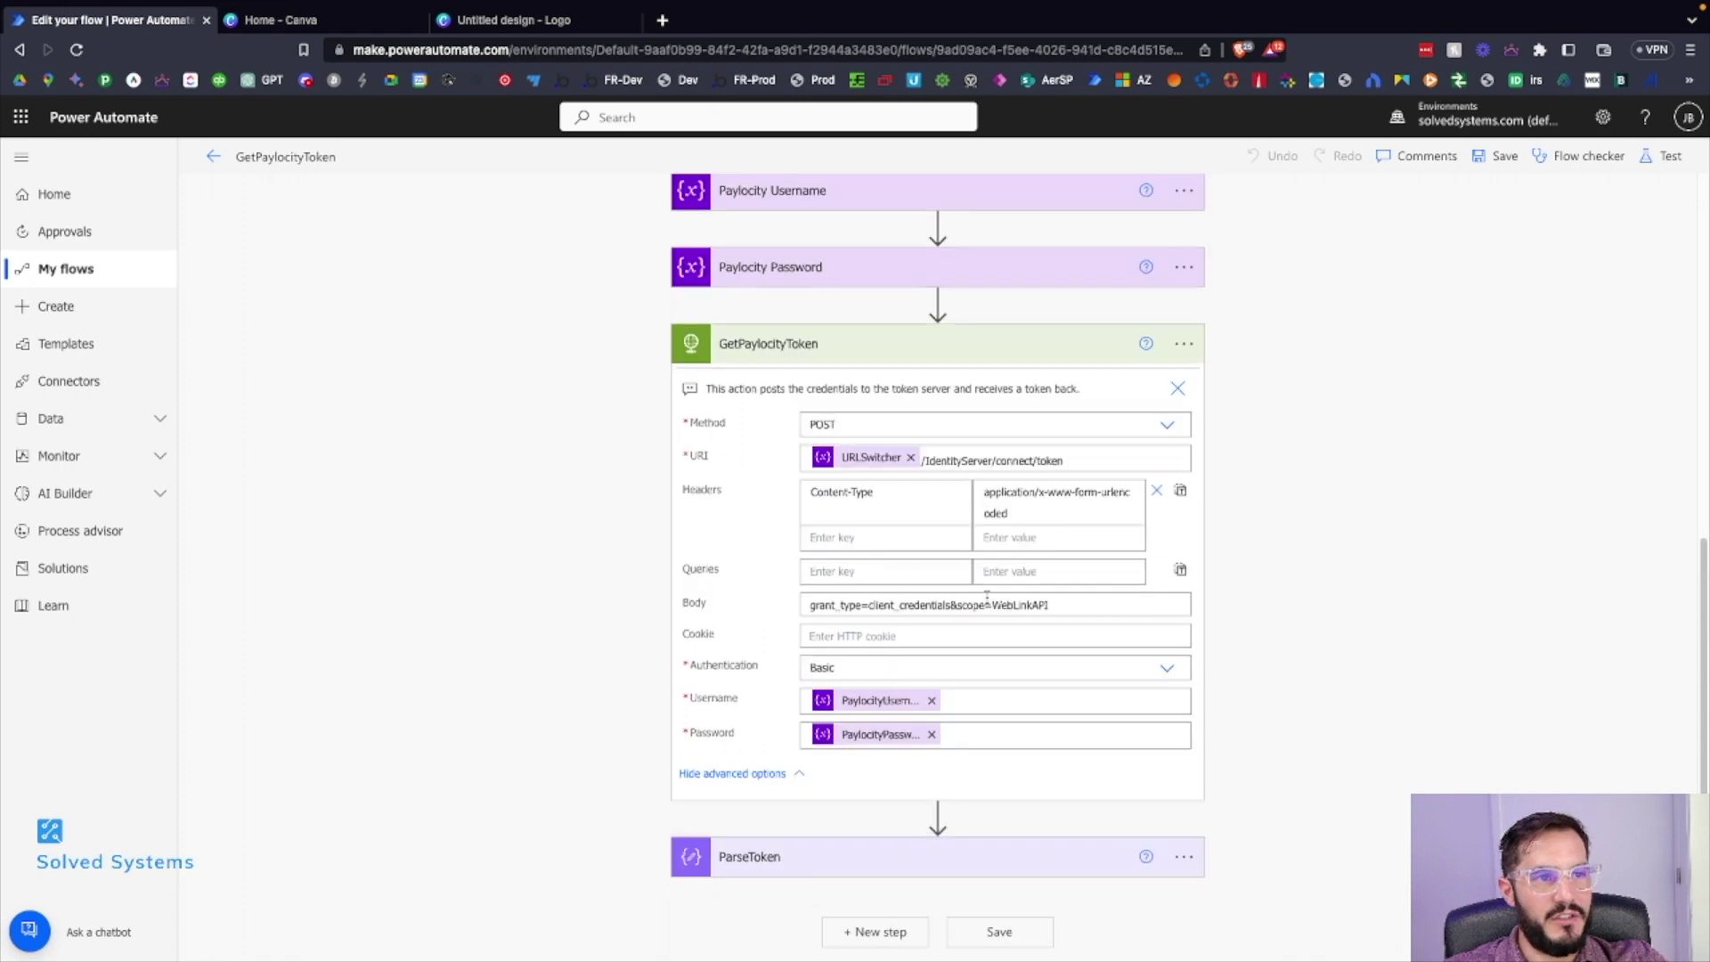
{"action": "left_click", "coordinate": [898, 340]}
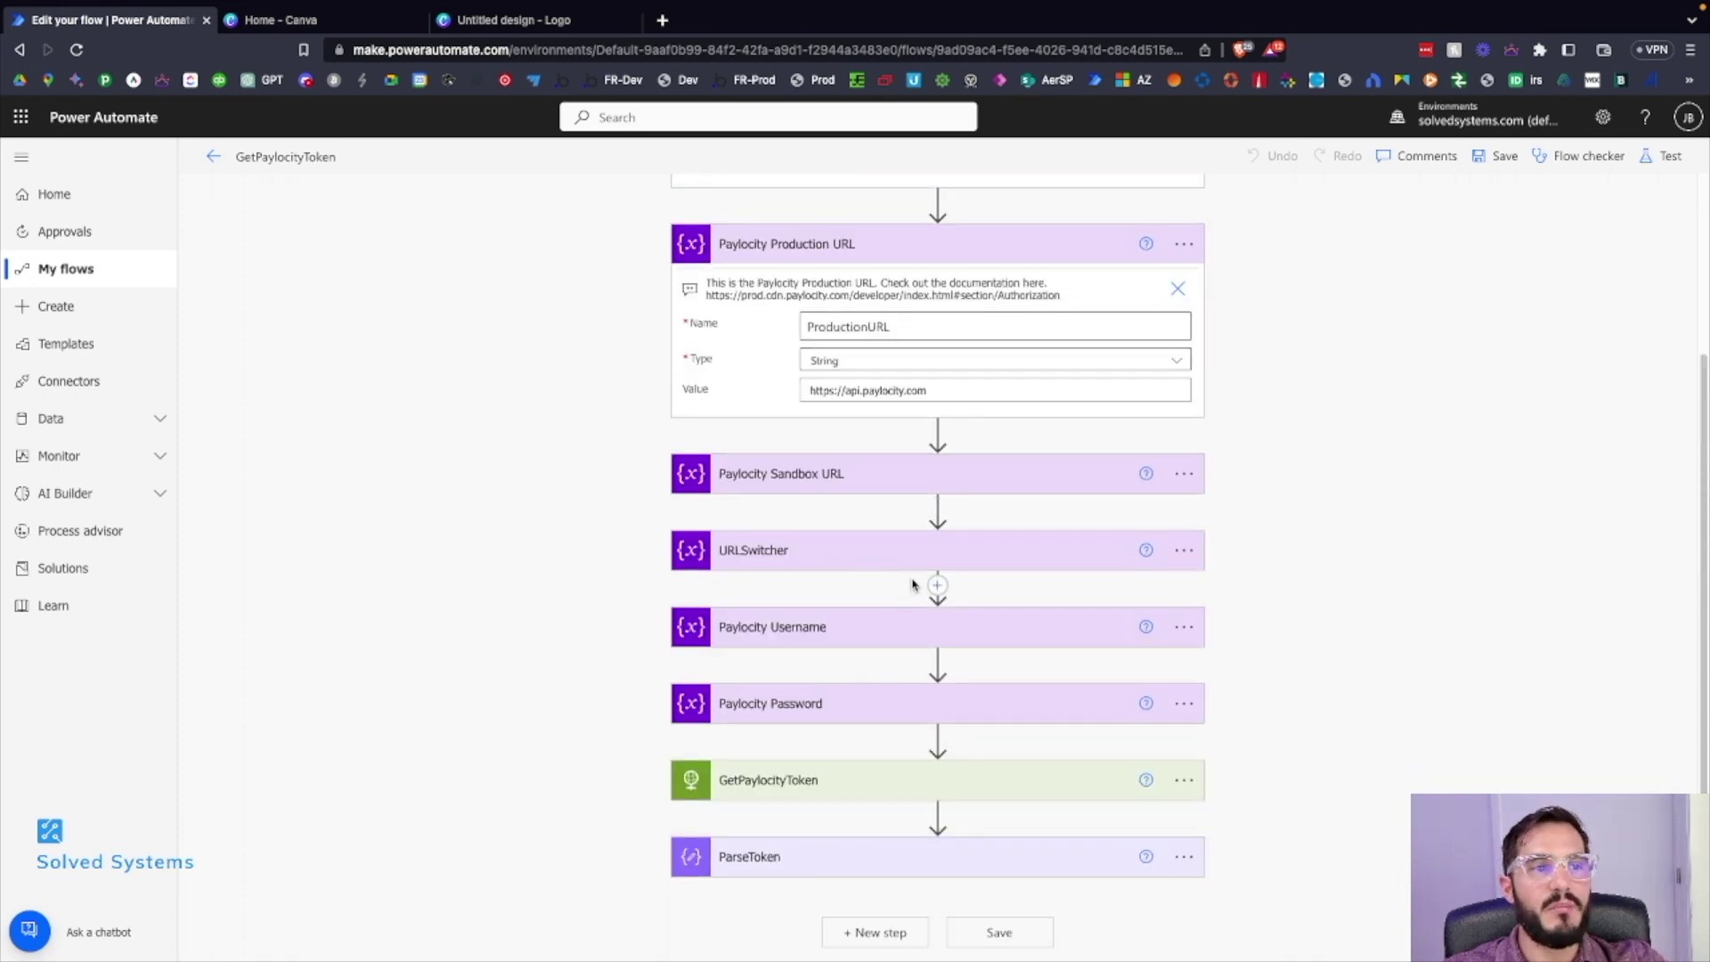
{"action": "mouse_move", "coordinate": [936, 585]}
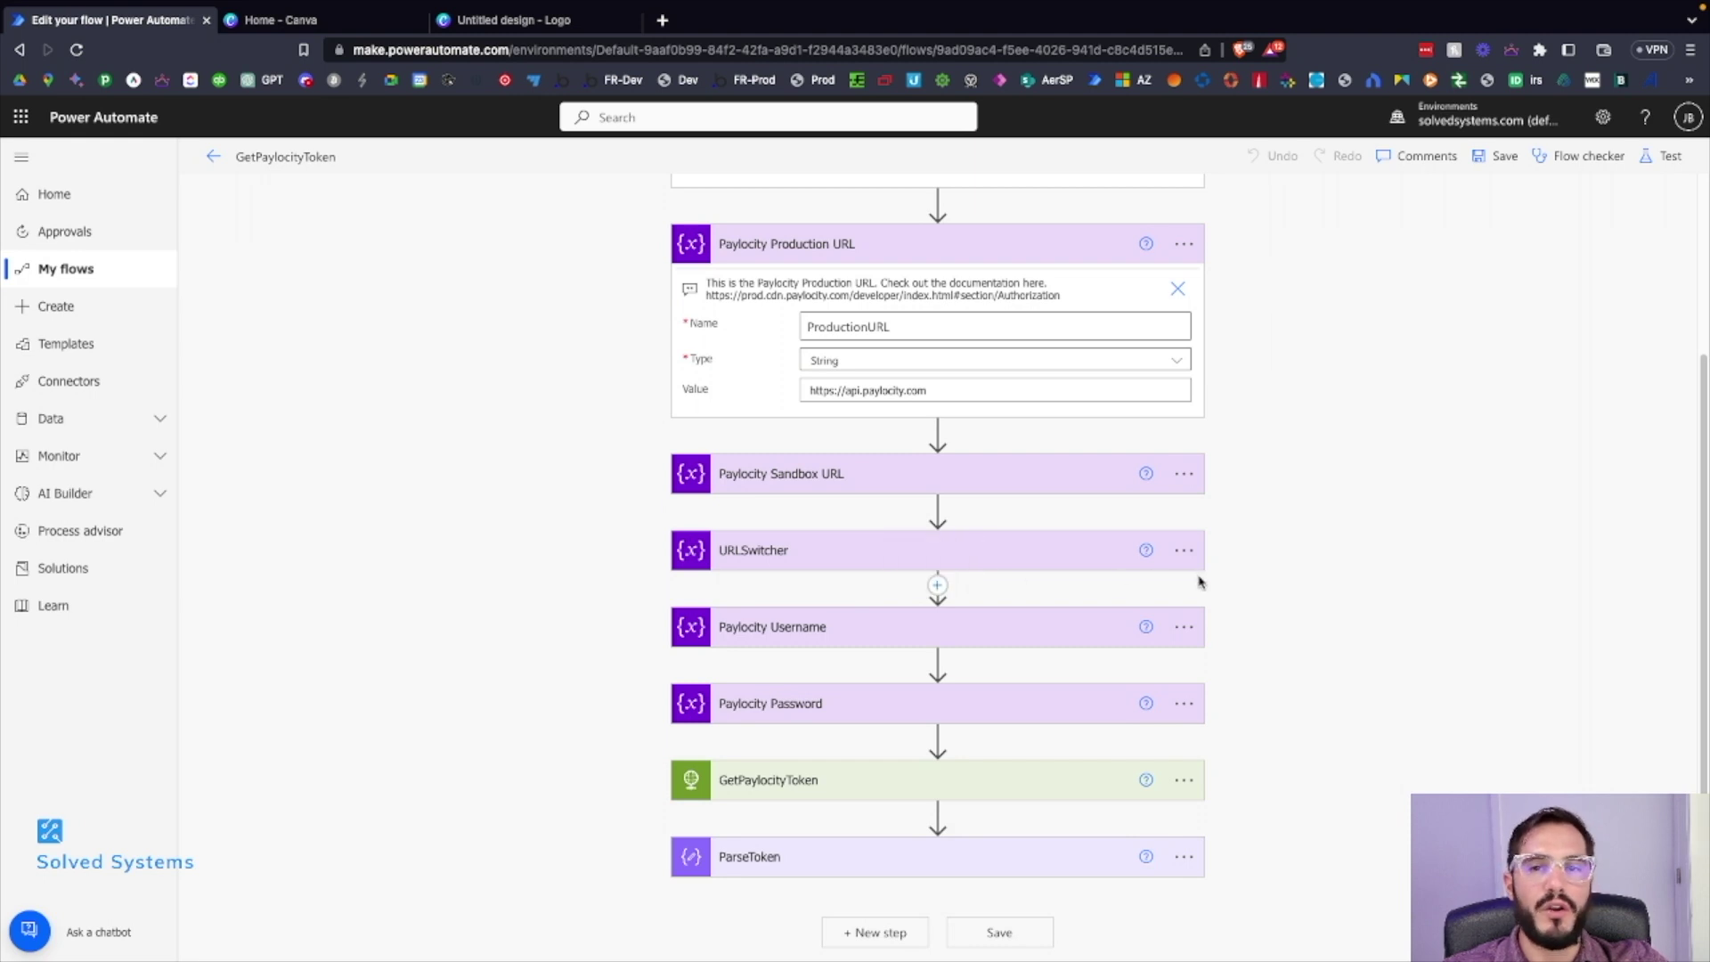